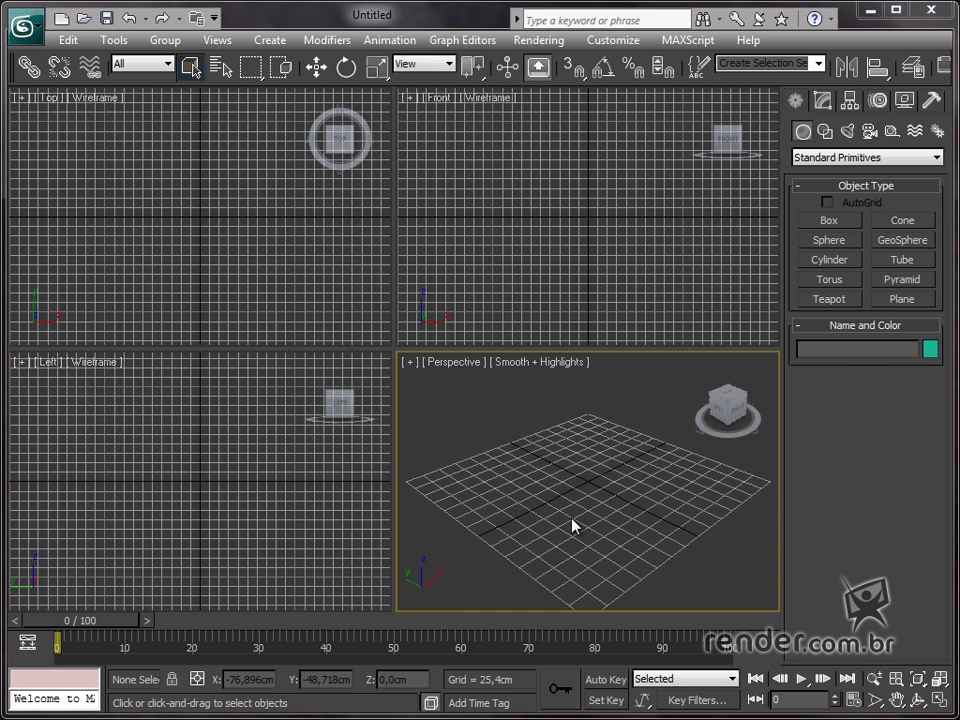
Open the scene file Trabalhando com câmeras.max showing the house on grass.
mouse_move(573, 523)
middle_mouse_down()
mouse_move(569, 504)
mouse_move(565, 523)
middle_mouse_up()
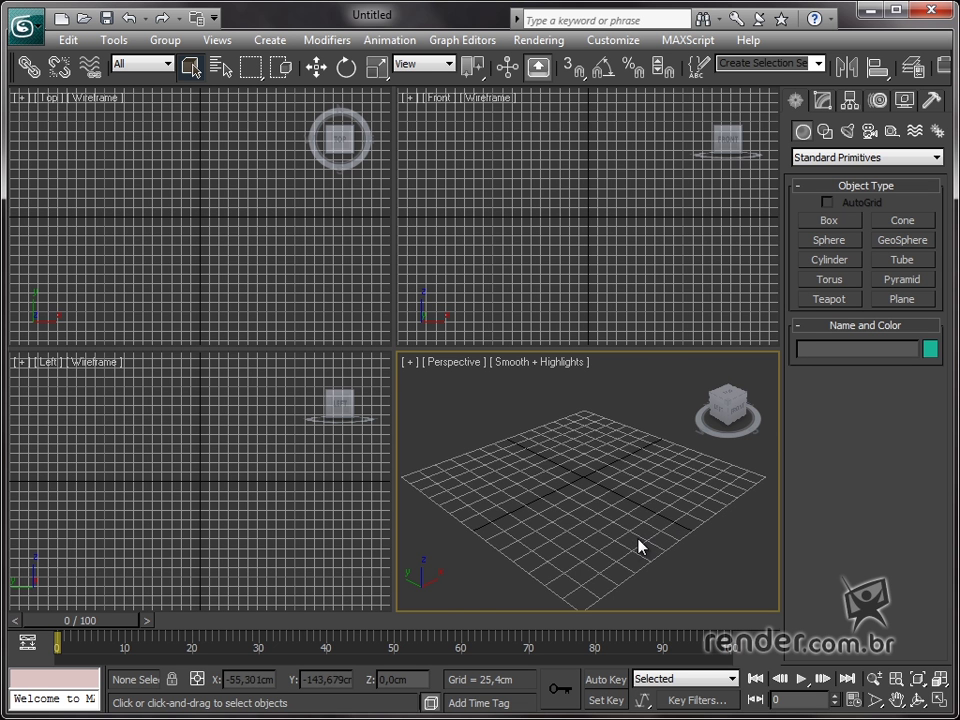
mouse_move(638, 553)
middle_mouse_down("alt")
mouse_move(703, 549)
mouse_move(713, 567)
middle_mouse_up("alt")
middle_click_drag(626, 523, 578, 526, "alt")
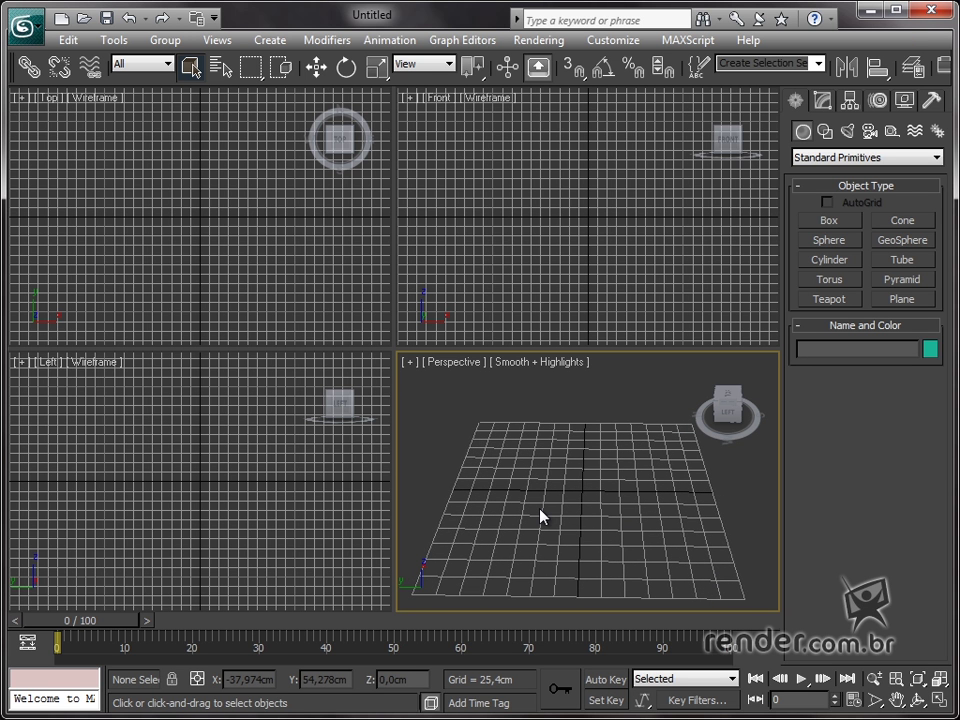
left_click(24, 26)
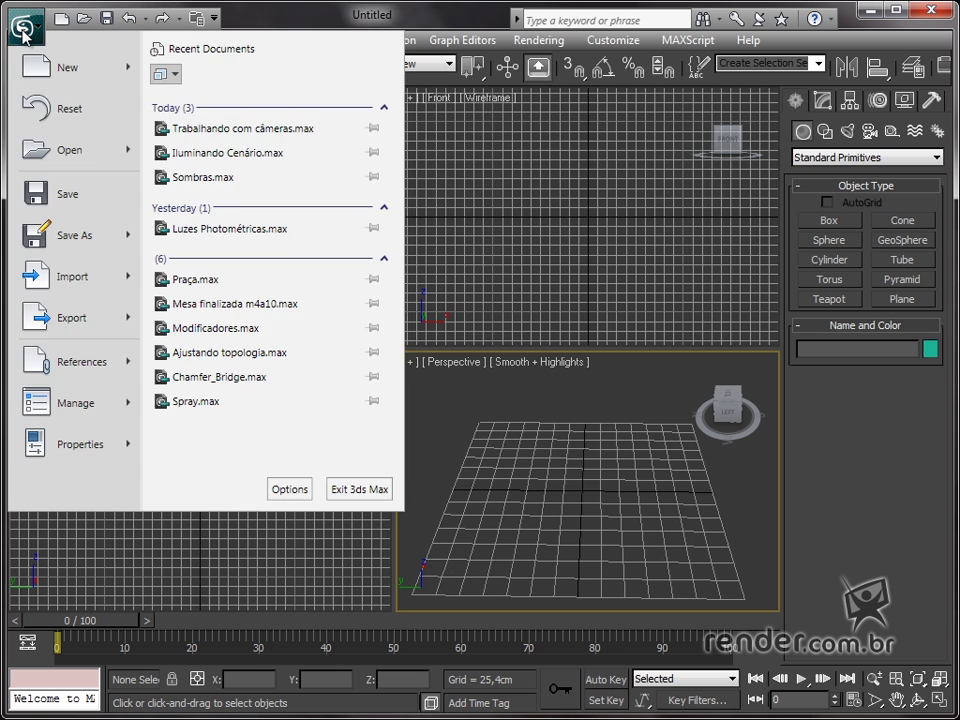
left_click(58, 165)
left_click(98, 281)
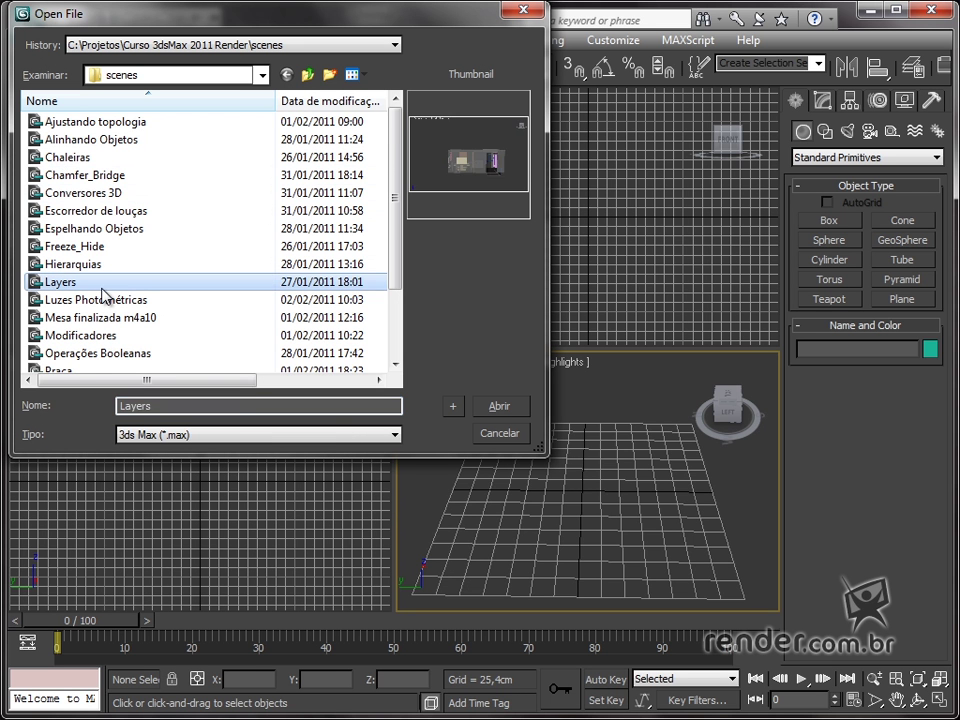
scroll(104, 295, "down", 2)
left_click(140, 352)
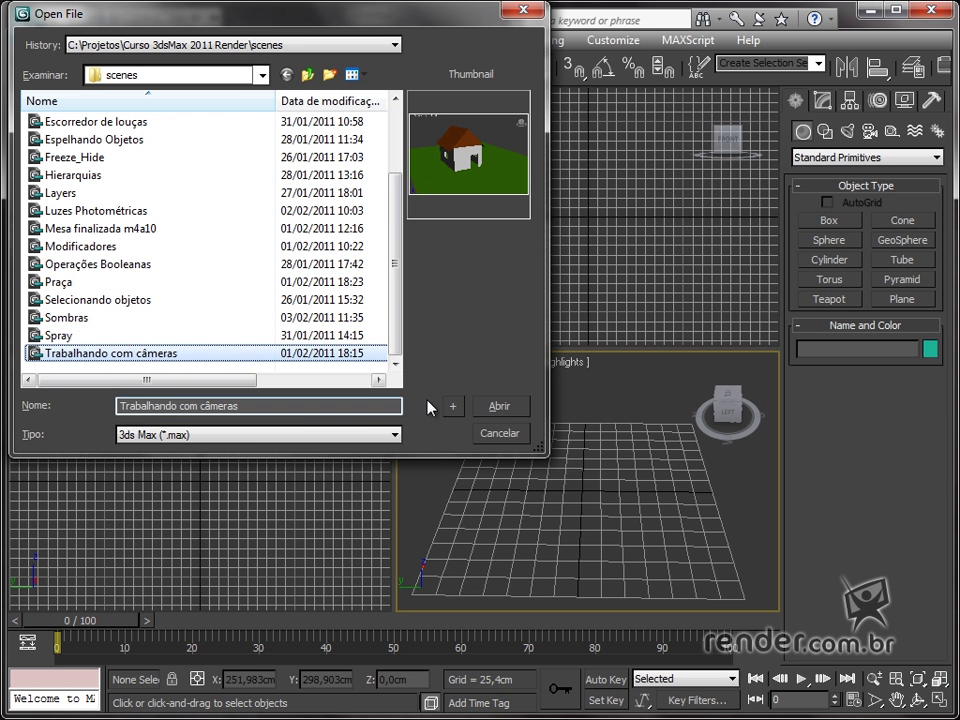
left_click(495, 406)
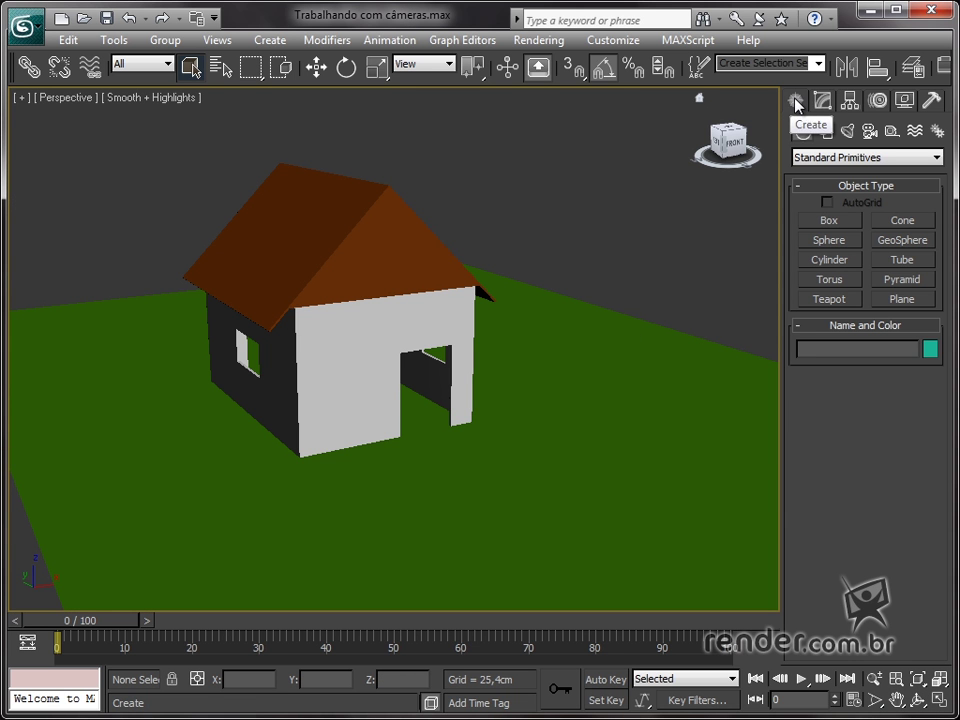
Create target camera Camera001 on the grass in front of the house, aimed at it.
left_click(869, 132)
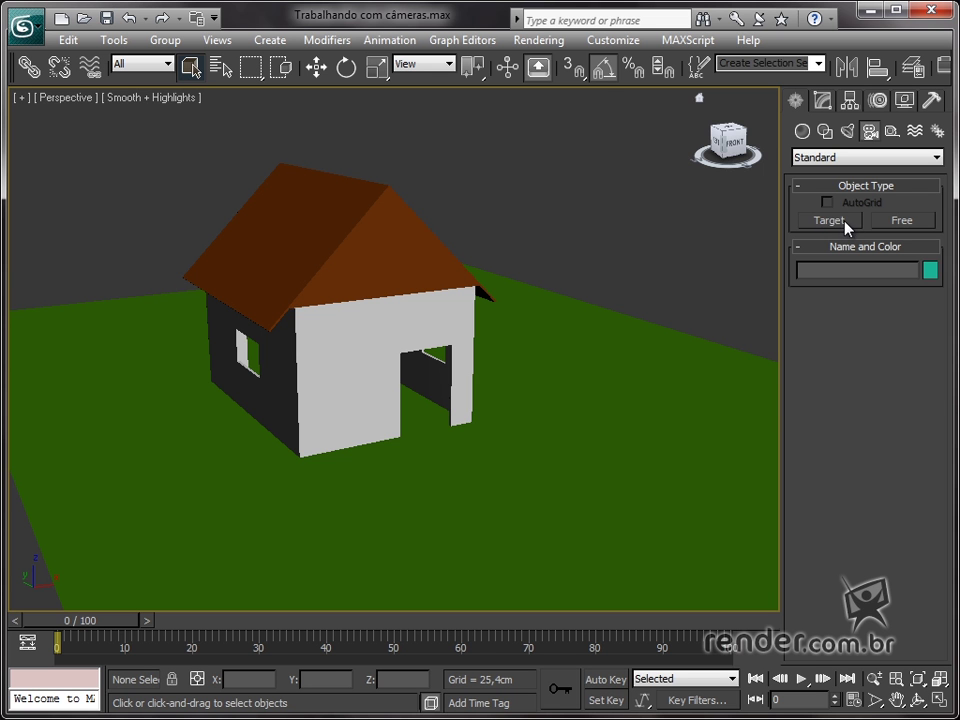
left_click(845, 221)
left_click_drag(683, 558, 400, 395)
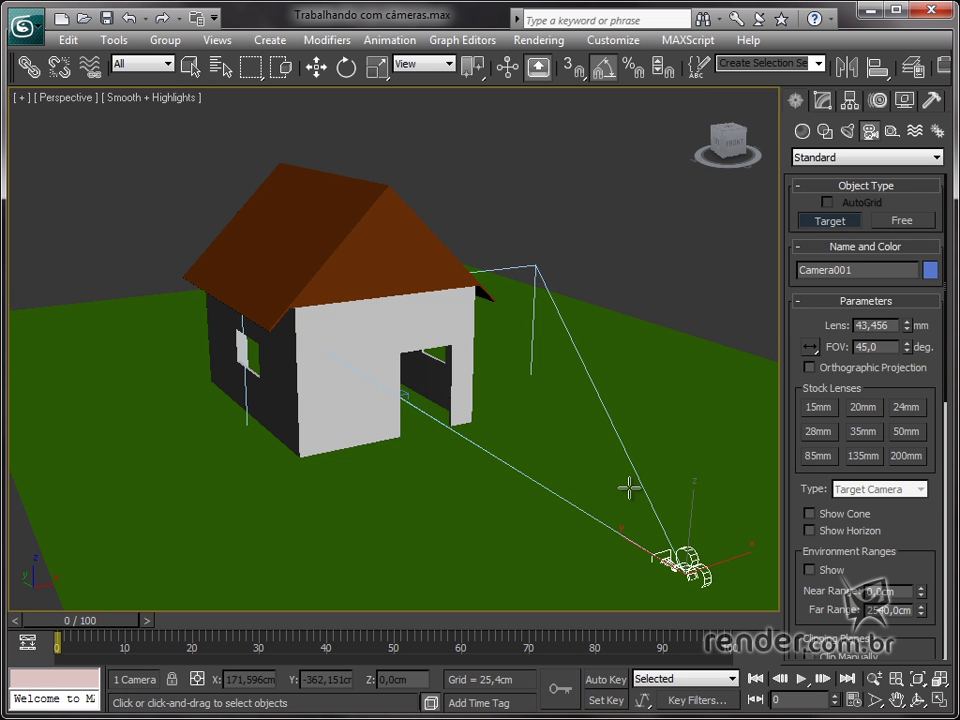
scroll(628, 486, "down", 4)
middle_click_drag(483, 447, 433, 463, "alt")
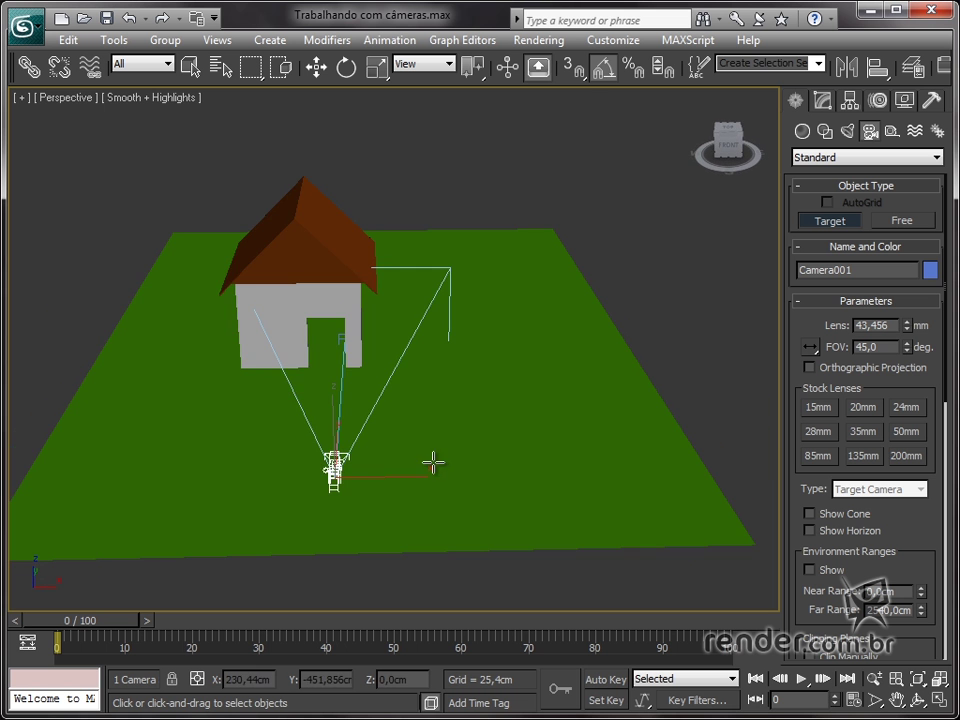
mouse_move(461, 394)
middle_mouse_down("alt")
mouse_move(427, 392)
mouse_move(544, 390)
middle_mouse_up("alt")
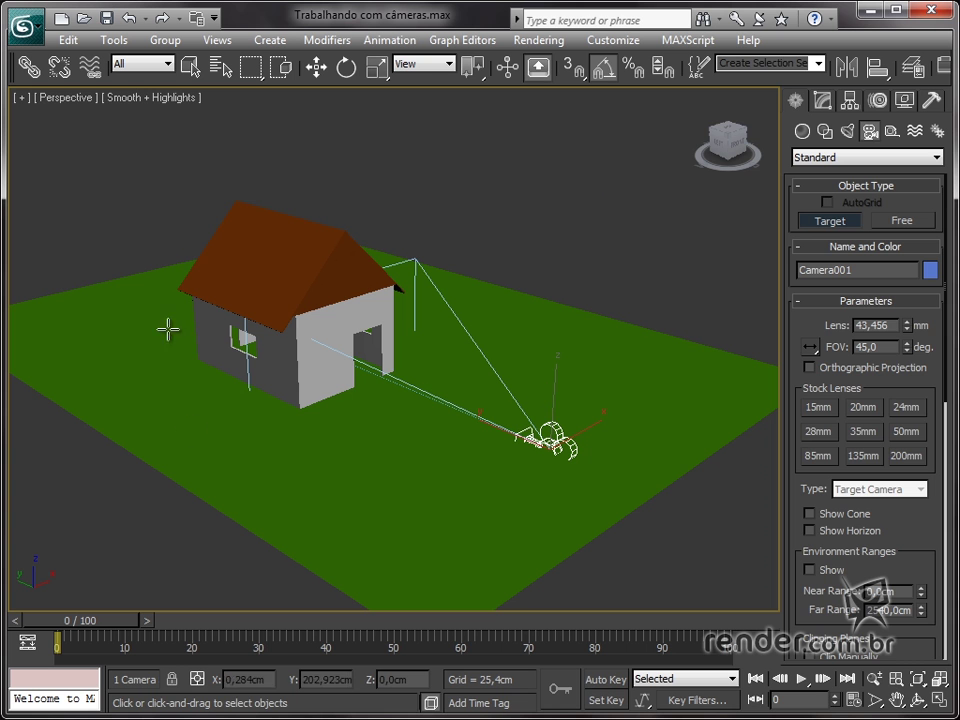
left_click(316, 67)
middle_click_drag(523, 357, 535, 358)
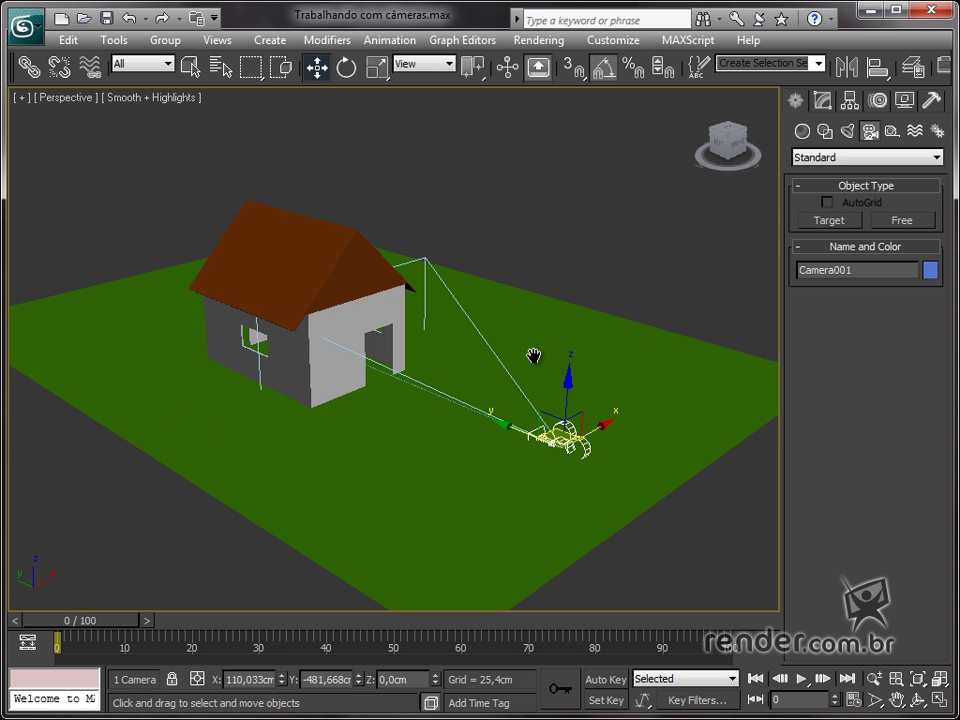
Place free camera Camera002 on the grass beside the house.
left_click(899, 220)
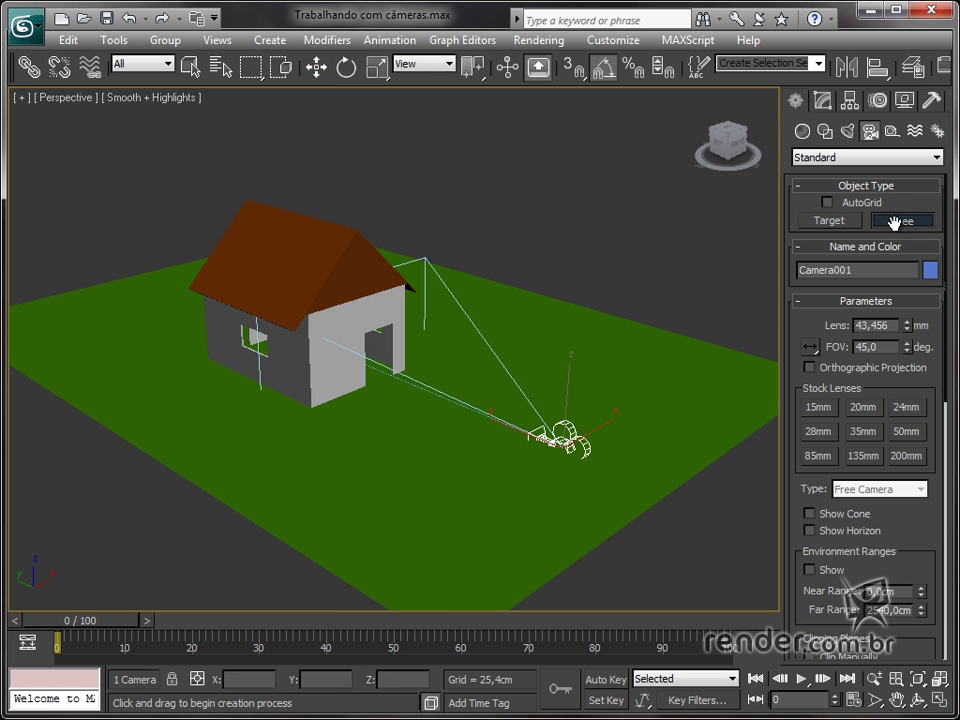
mouse_move(386, 467)
left_mouse_down()
mouse_move(401, 368)
mouse_move(602, 282)
left_mouse_up()
scroll(497, 417, "up", 3)
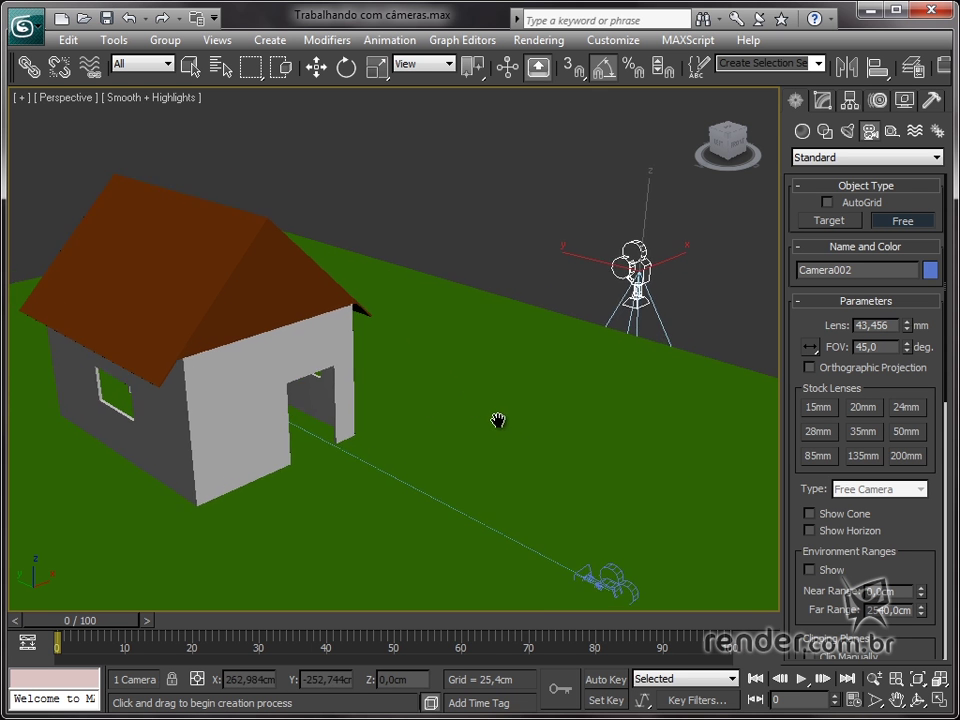
scroll(461, 432, "up", 2)
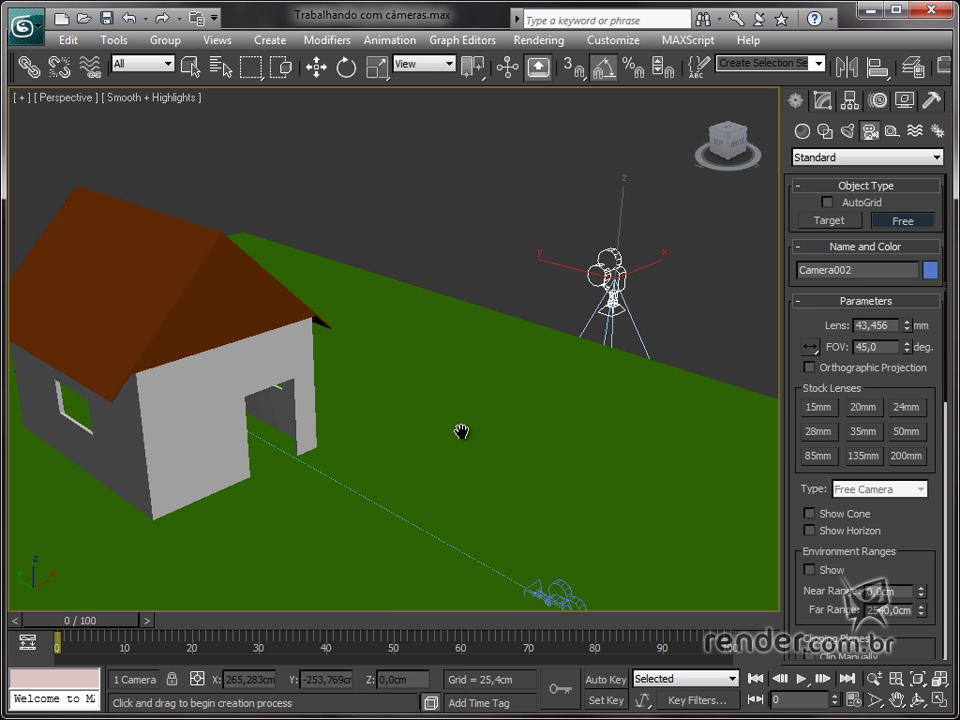
scroll(461, 432, "down", 3)
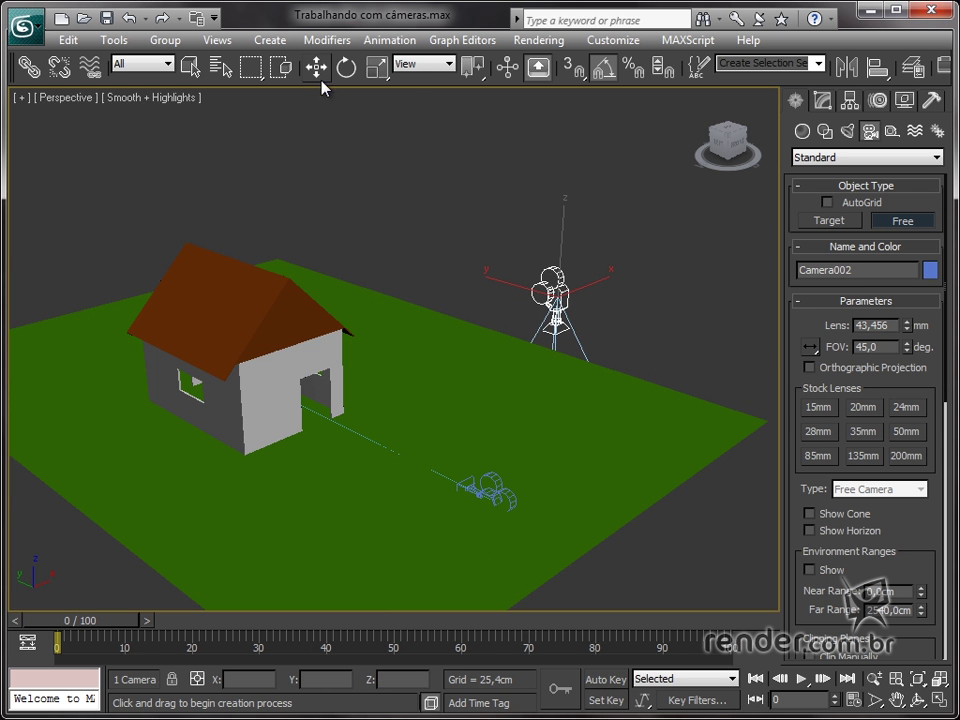
Rotate Camera002 about its vertical axis toward the house and tilt it 15° about X.
left_click(347, 67)
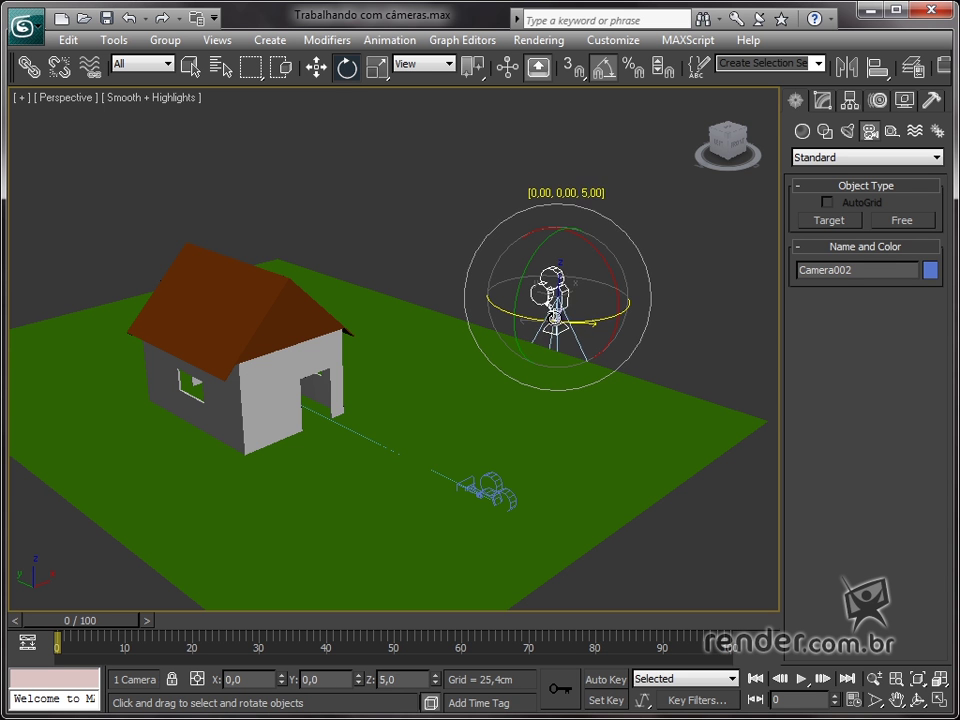
left_click_drag(430, 235, 425, 225)
mouse_move(425, 225)
middle_mouse_down("alt")
mouse_move(455, 466)
mouse_move(628, 371)
middle_mouse_up("alt")
mouse_move(665, 360)
left_mouse_down()
mouse_move(762, 306)
mouse_move(797, 315)
left_mouse_up()
mouse_move(525, 441)
middle_mouse_down("alt")
mouse_move(655, 432)
mouse_move(497, 326)
middle_mouse_up("alt")
left_click_drag(392, 272, 402, 283)
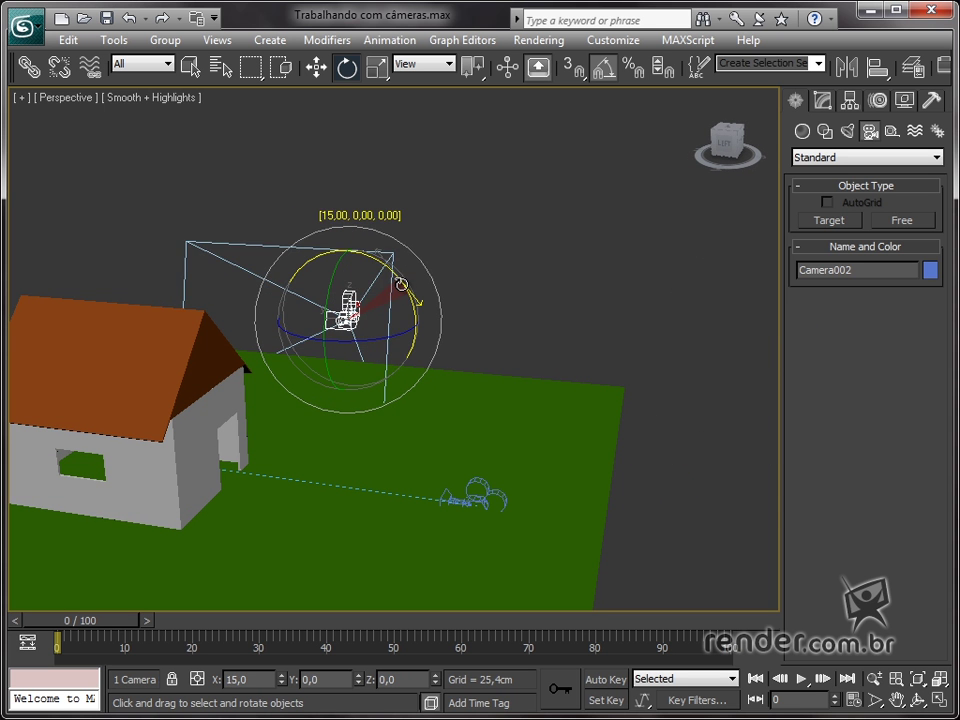
mouse_move(402, 283)
middle_mouse_down("alt")
mouse_move(339, 392)
mouse_move(272, 390)
mouse_move(407, 392)
mouse_move(383, 392)
middle_mouse_up("alt")
Move Camera002 along X toward the house and raise it about 50 cm.
key("w")
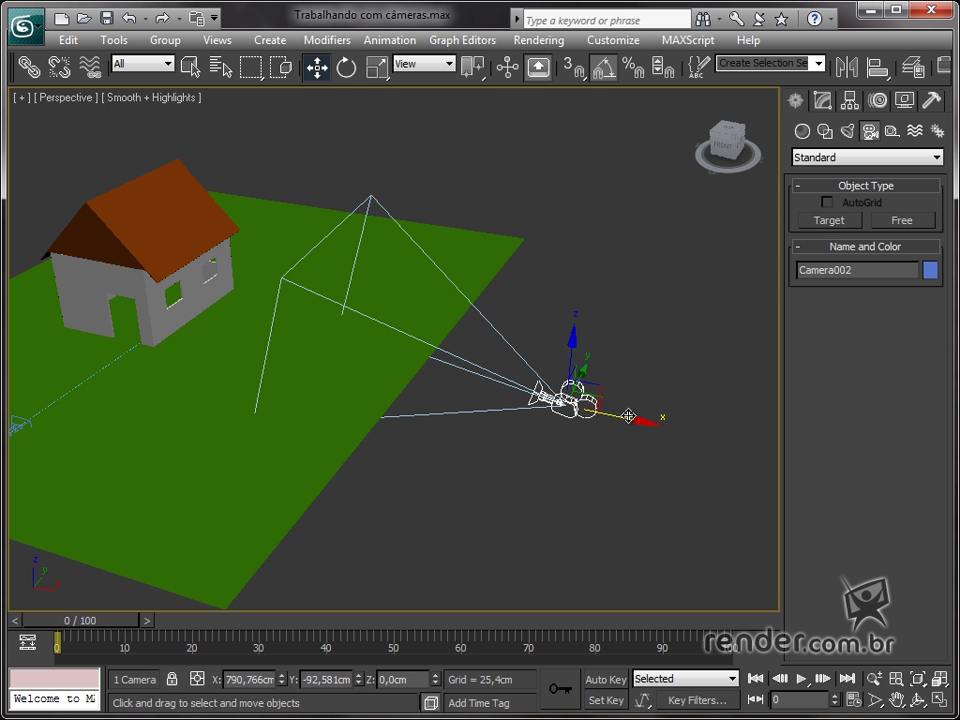
mouse_move(628, 411)
left_mouse_down()
mouse_move(362, 322)
mouse_move(360, 300)
left_mouse_up()
mouse_move(323, 497)
middle_mouse_down("alt")
mouse_move(529, 444)
mouse_move(861, 476)
middle_mouse_up("alt")
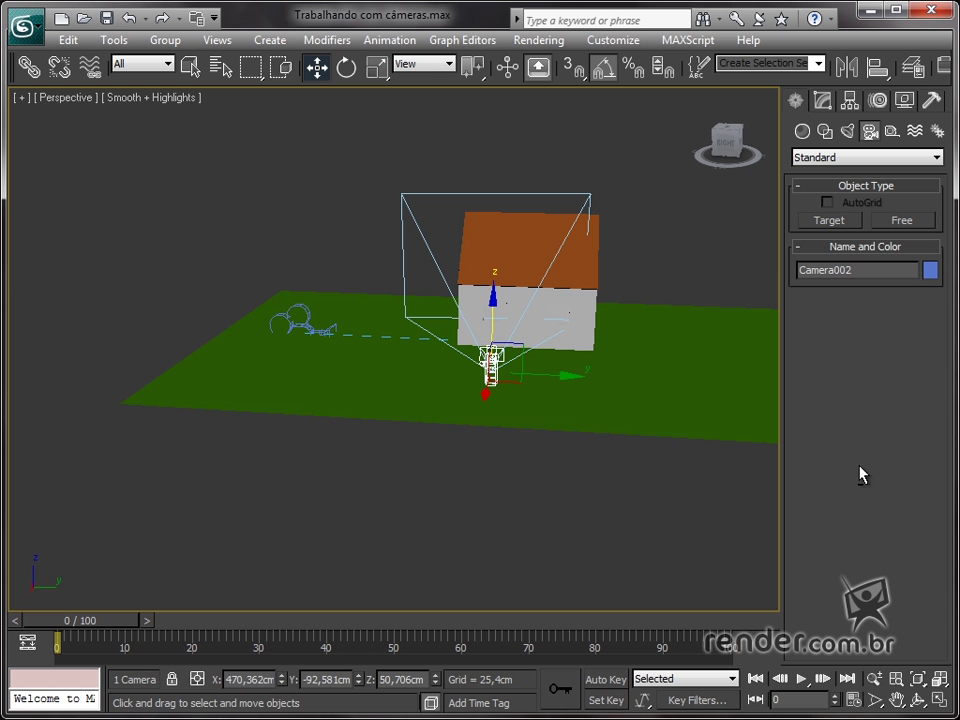
Turn Camera002 a further 10° so it aims at the house.
key("e")
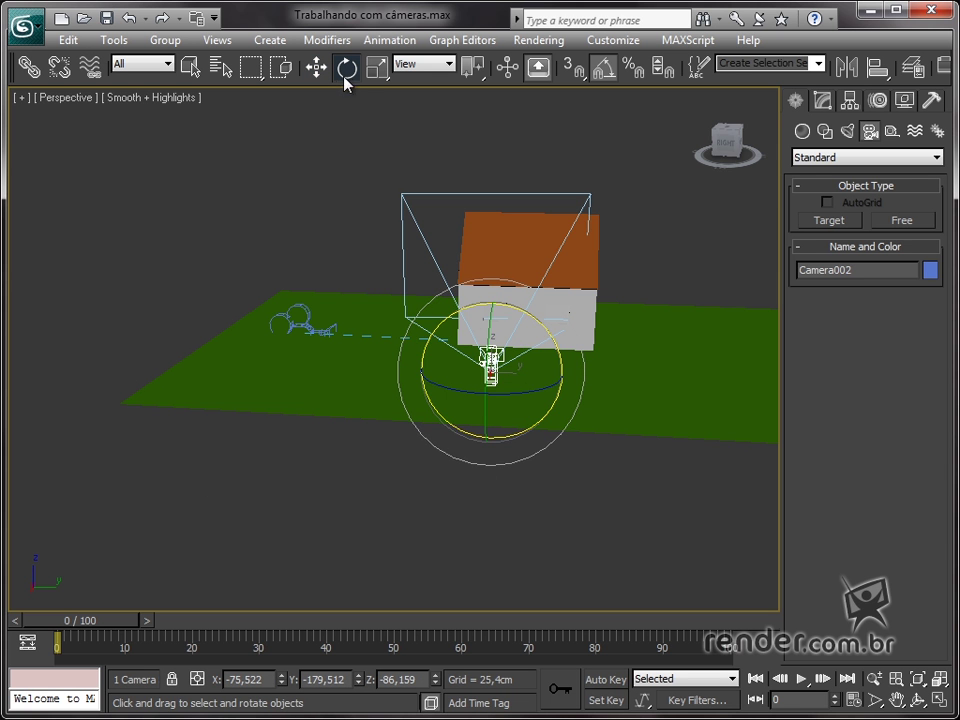
left_click_drag(544, 394, 524, 392)
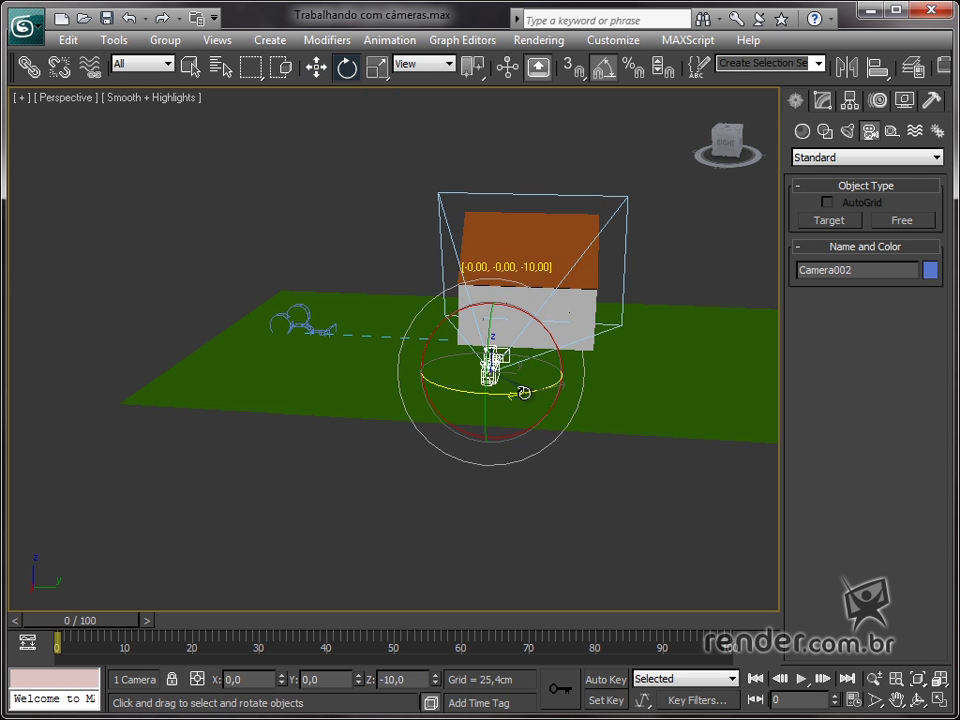
mouse_move(394, 521)
middle_mouse_down("alt")
mouse_move(529, 529)
mouse_move(146, 454)
mouse_move(372, 497)
middle_mouse_up("alt")
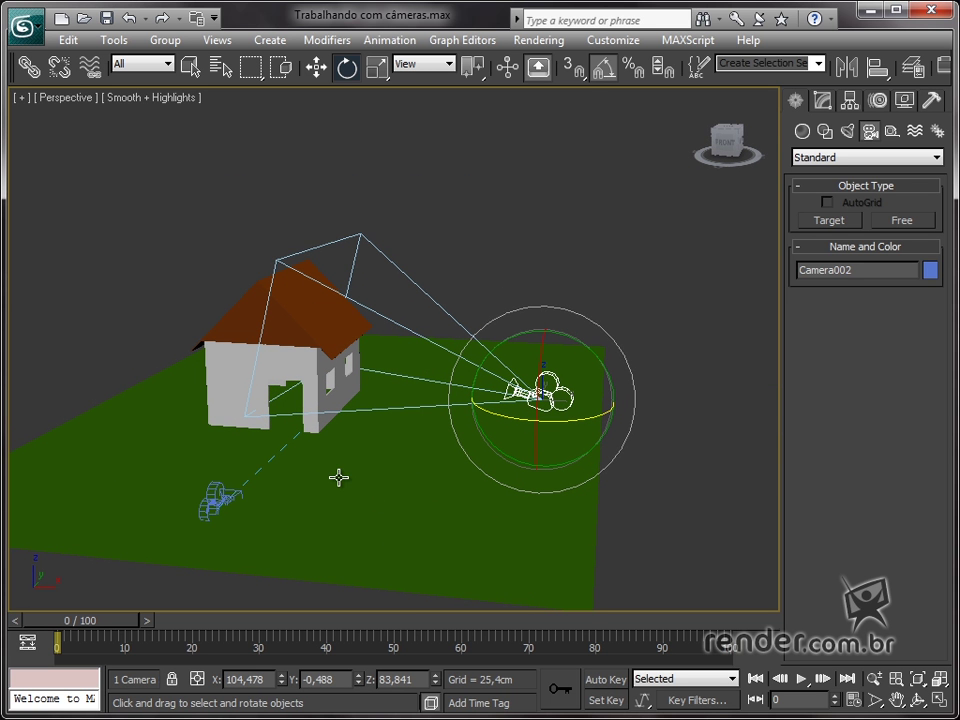
middle_click_drag(336, 465, 388, 439)
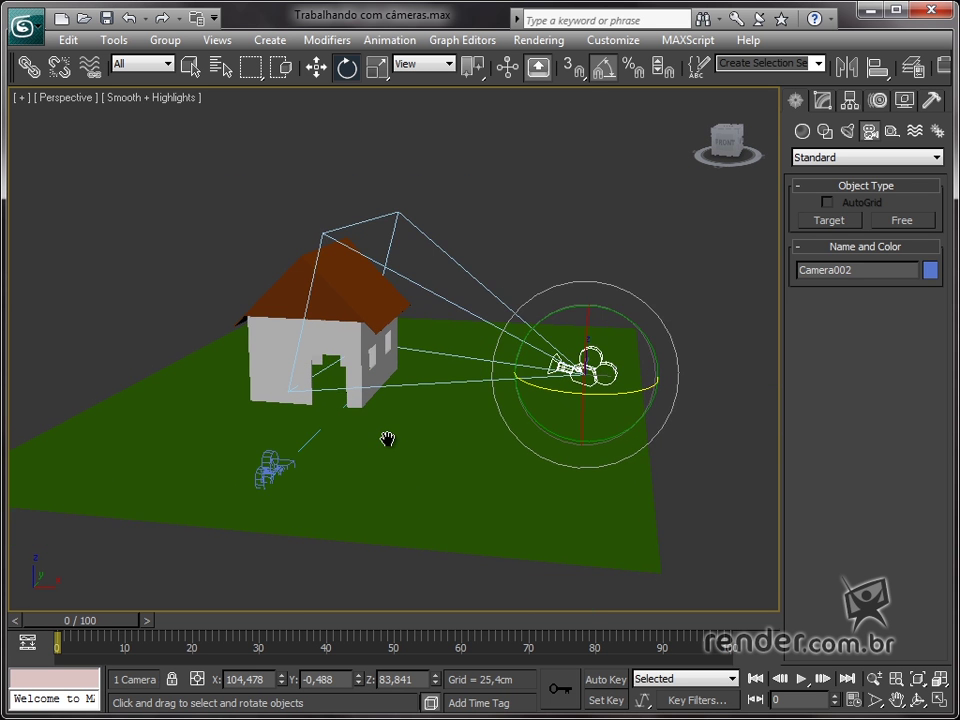
left_click(317, 68)
middle_click_drag(388, 313, 525, 509, "alt")
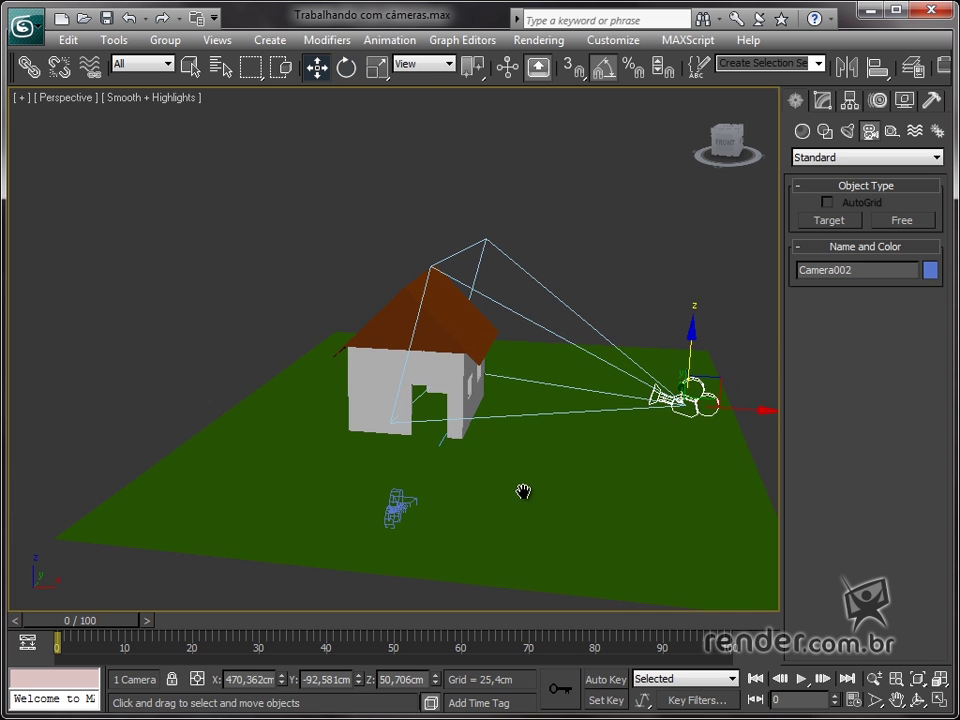
Select Camera001's target at the house and move it along Y, cancelling an accidental house move.
left_click(374, 410)
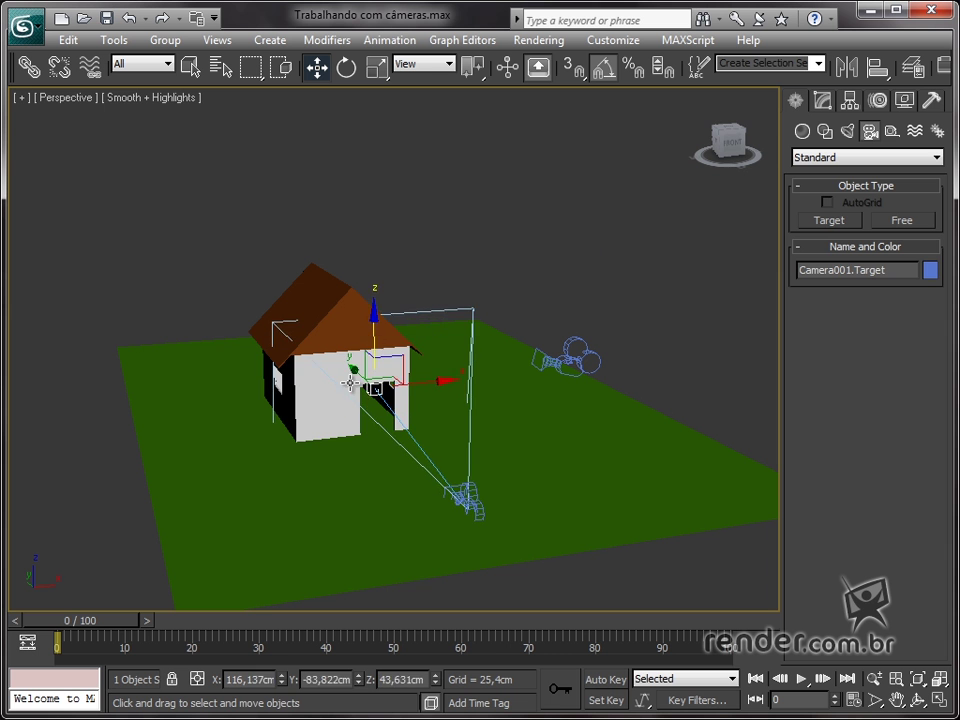
left_click_drag(374, 366, 375, 386)
right_click(375, 387)
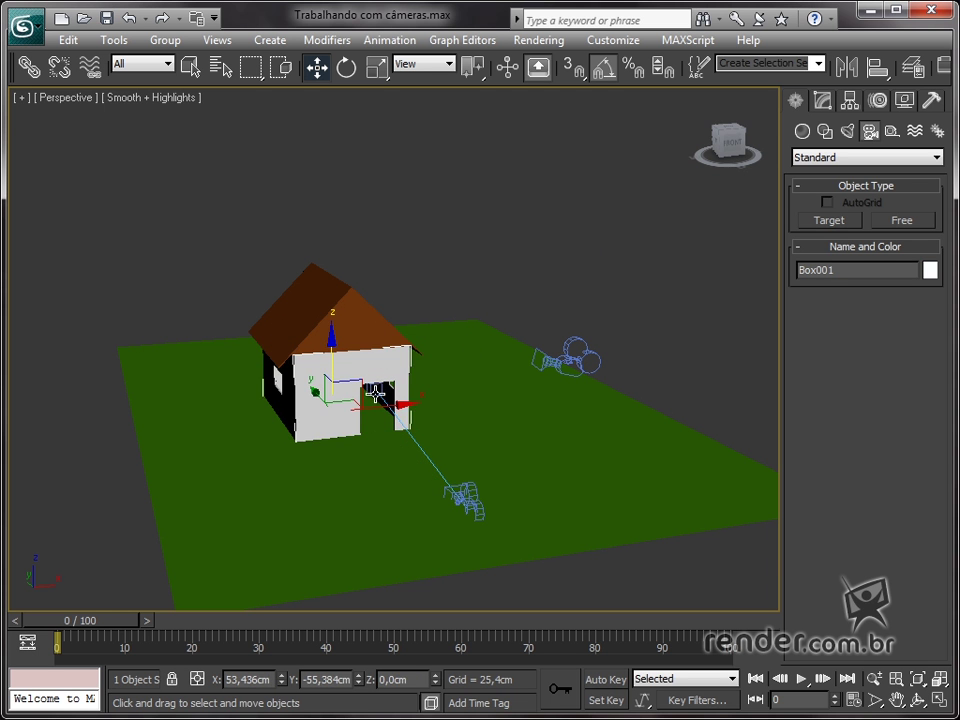
left_click(375, 393)
left_click_drag(375, 393, 401, 405)
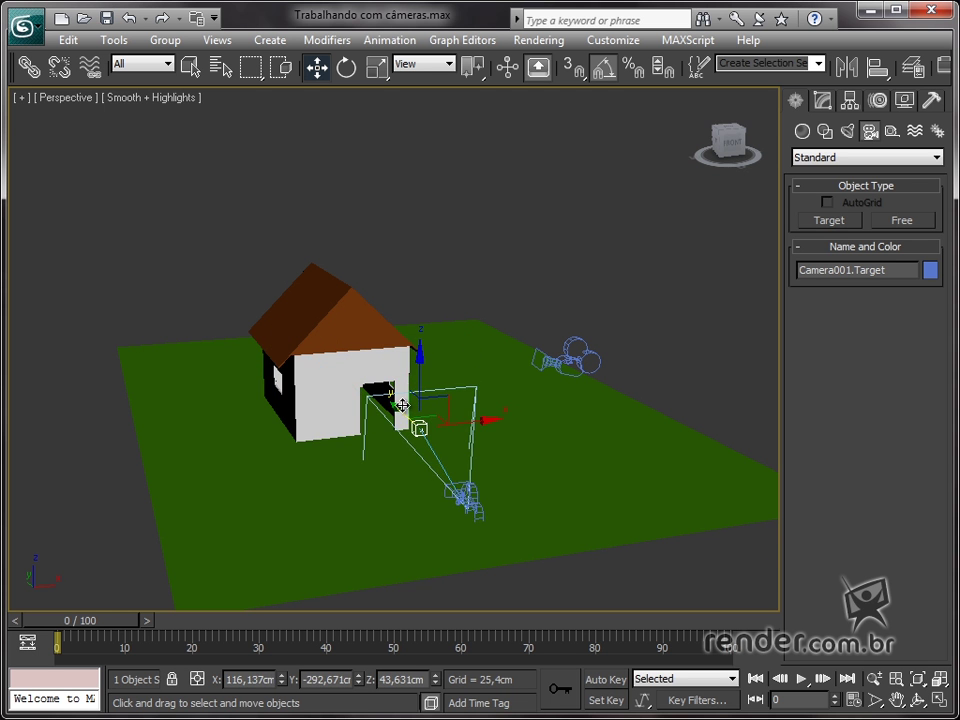
mouse_move(510, 508)
middle_mouse_down("alt")
mouse_move(461, 572)
mouse_move(435, 512)
middle_mouse_up("alt")
Lower Camera001 close to the ground and slide it sideways to the right.
left_click(452, 505)
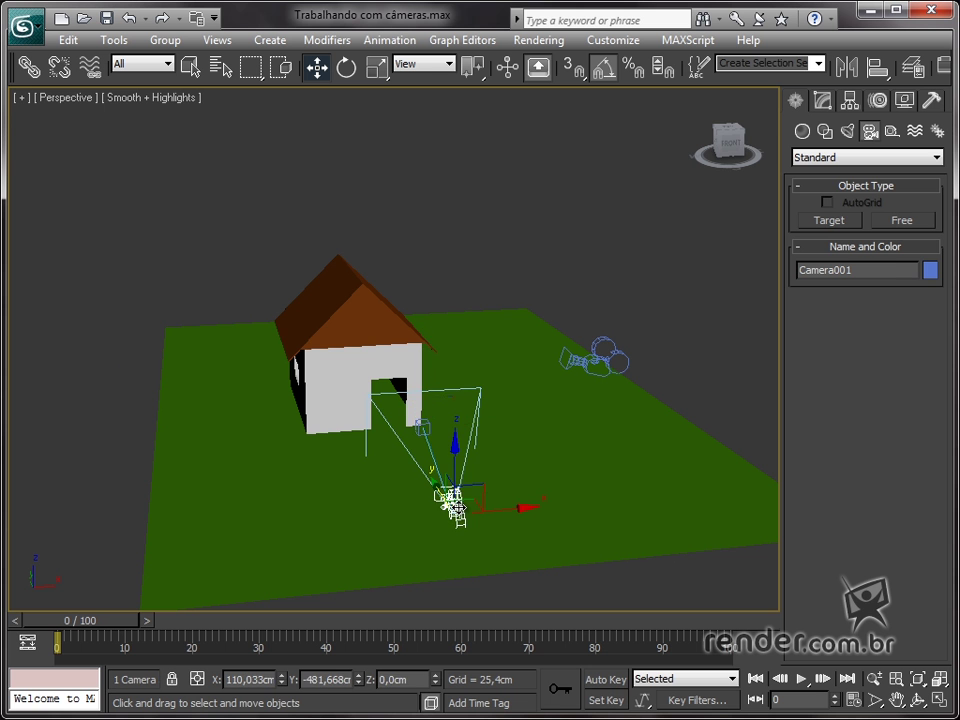
left_click_drag(452, 505, 438, 383)
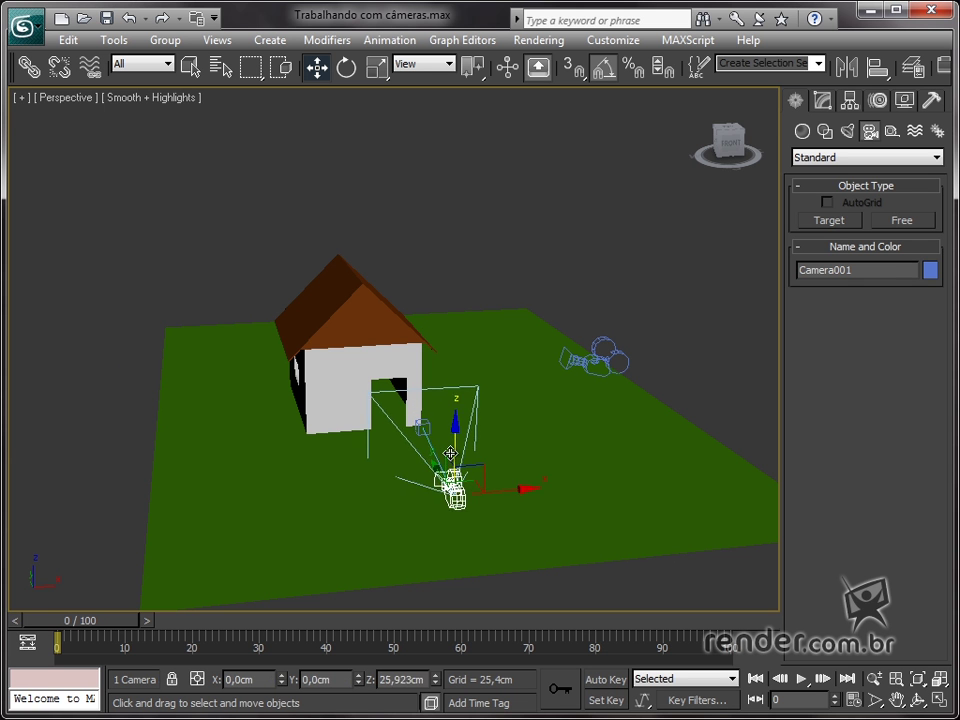
mouse_move(438, 383)
middle_mouse_down("alt")
mouse_move(441, 504)
mouse_move(507, 508)
middle_mouse_up("alt")
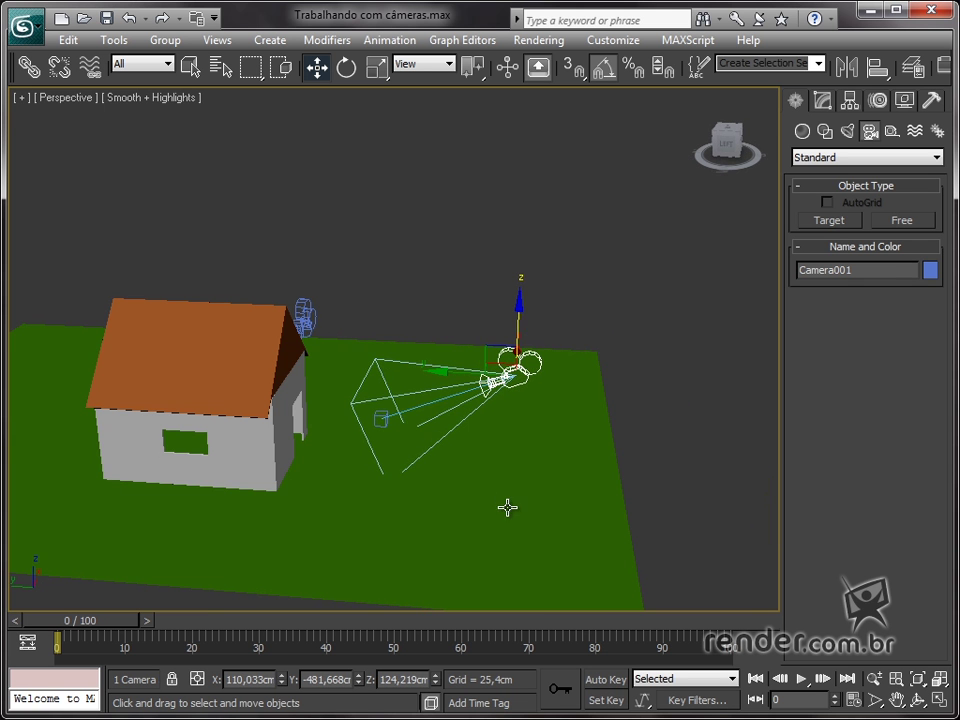
left_click_drag(519, 315, 557, 454)
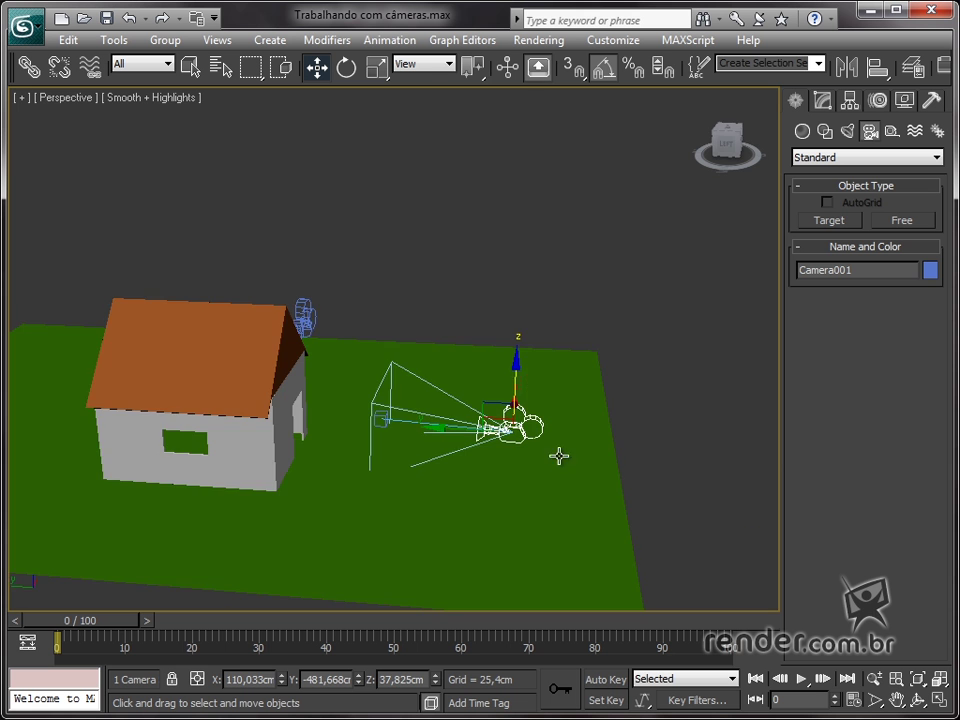
middle_click_drag(557, 454, 464, 527, "alt")
mouse_move(464, 527)
left_mouse_down()
mouse_move(482, 508)
mouse_move(659, 454)
left_mouse_up()
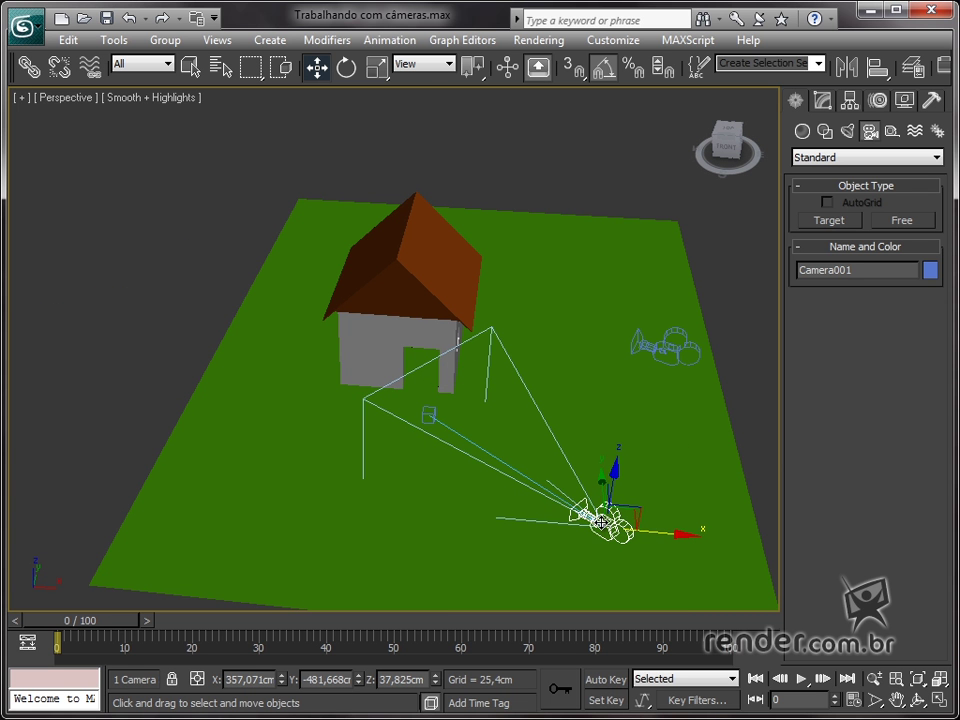
Add a second target camera, Camera002, aimed at the house and move it back along Y.
mouse_move(577, 510)
left_mouse_down()
mouse_move(512, 522)
mouse_move(391, 519)
mouse_move(255, 474)
mouse_move(330, 502)
mouse_move(478, 496)
mouse_move(475, 508)
left_mouse_up()
left_click(673, 358)
mouse_move(634, 459)
middle_mouse_down("alt")
mouse_move(446, 474)
mouse_move(452, 438)
middle_mouse_up("alt")
mouse_move(424, 282)
left_mouse_down()
mouse_move(375, 471)
mouse_move(311, 508)
mouse_move(332, 504)
mouse_move(508, 269)
mouse_move(499, 311)
mouse_move(450, 388)
mouse_move(467, 364)
left_mouse_up()
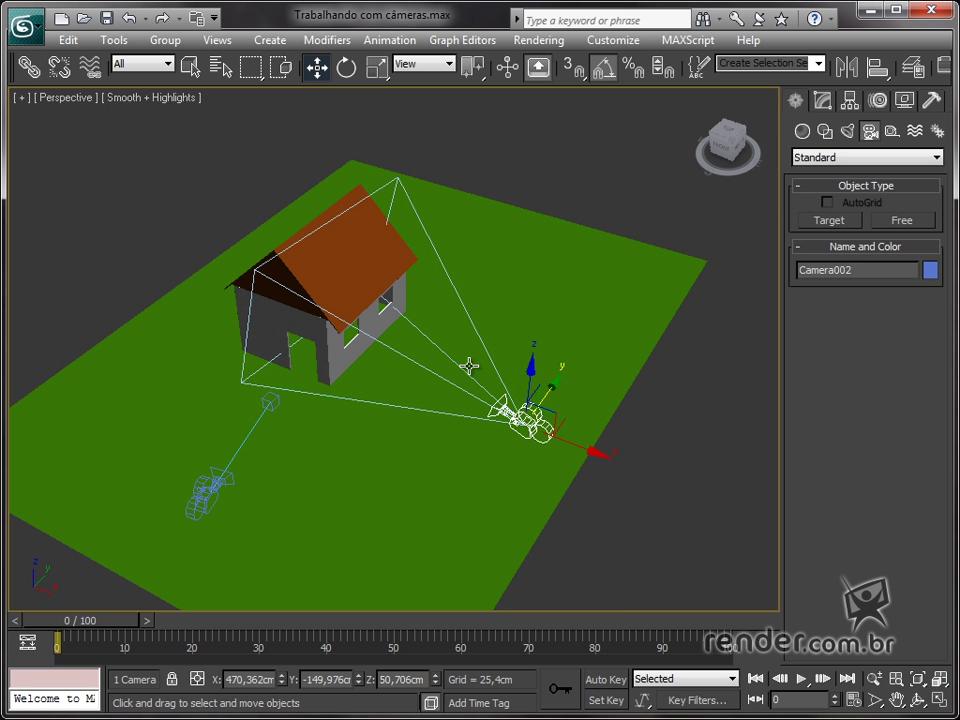
Move Camera002 left toward the house and recentre the view.
mouse_move(552, 425)
left_mouse_down()
mouse_move(520, 458)
mouse_move(447, 459)
mouse_move(553, 362)
mouse_move(525, 406)
mouse_move(533, 420)
left_mouse_up()
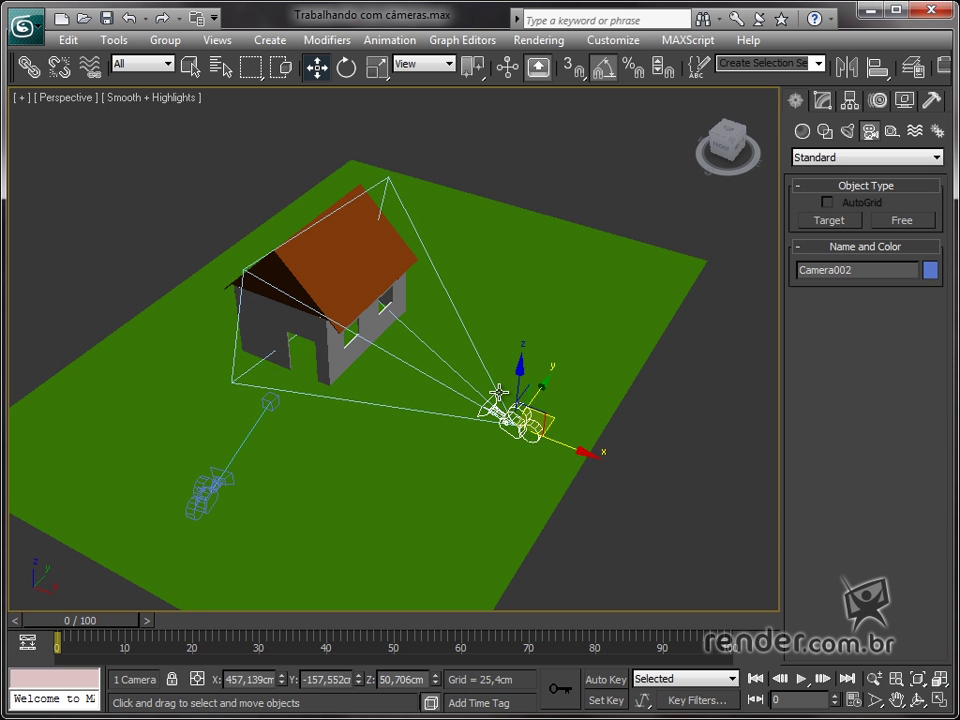
mouse_move(493, 393)
middle_mouse_down("alt")
mouse_move(491, 431)
mouse_move(486, 411)
mouse_move(459, 454)
mouse_move(510, 409)
mouse_move(598, 407)
mouse_move(594, 429)
mouse_move(482, 479)
mouse_move(497, 467)
middle_mouse_up("alt")
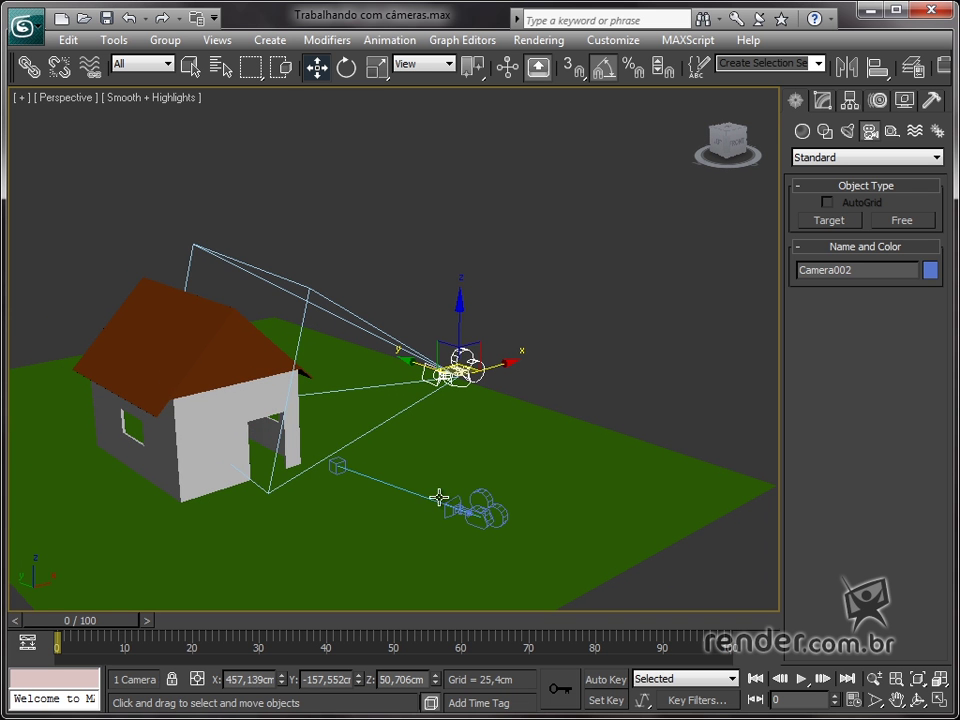
mouse_move(439, 499)
middle_mouse_down()
mouse_move(468, 487)
mouse_move(437, 476)
middle_mouse_up()
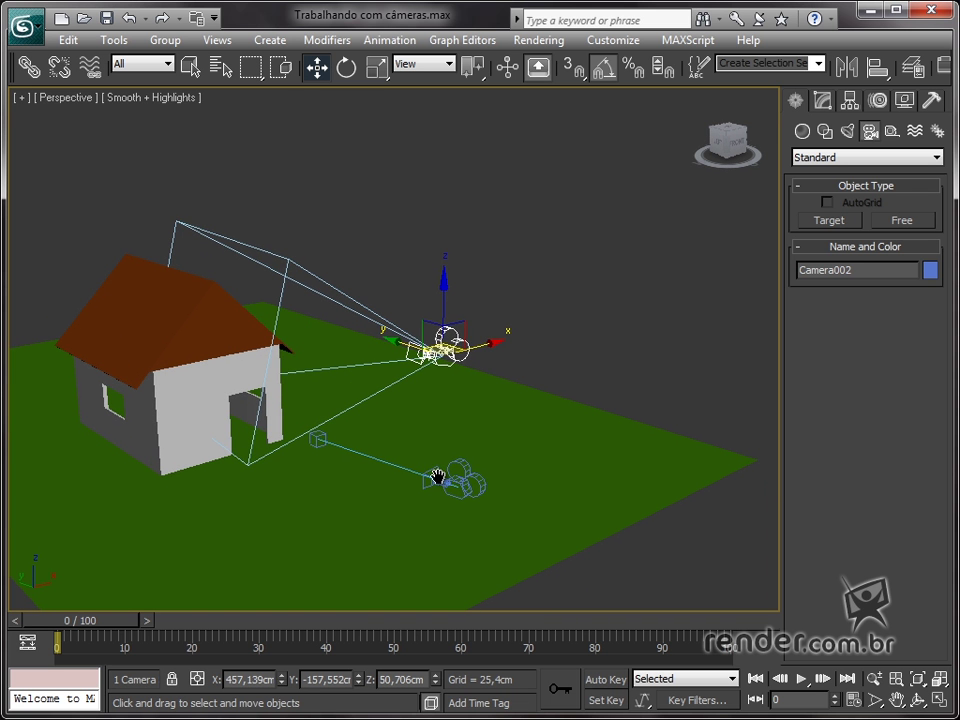
Select Camera001 and show its parameters: 43,456 mm lens, 45° FOV.
left_click(660, 362)
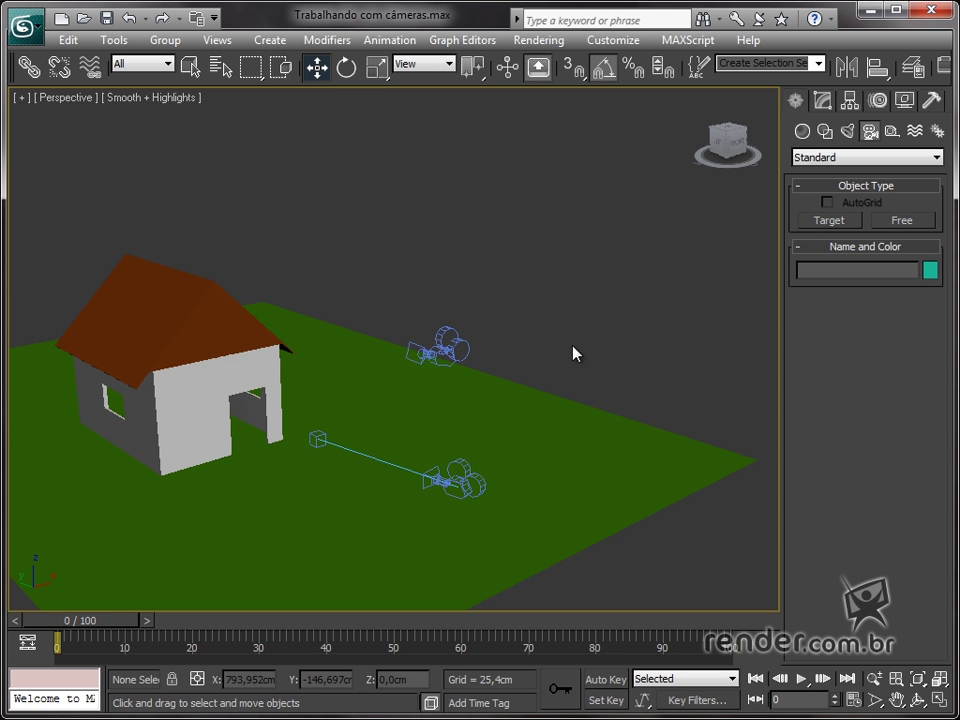
left_click(462, 486)
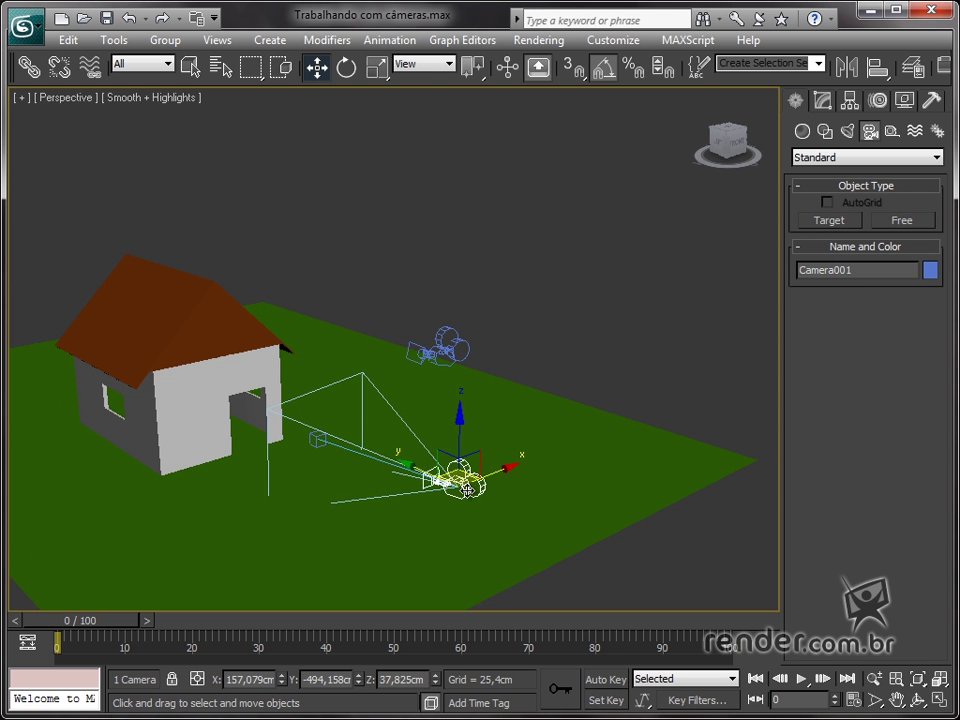
left_click(822, 101)
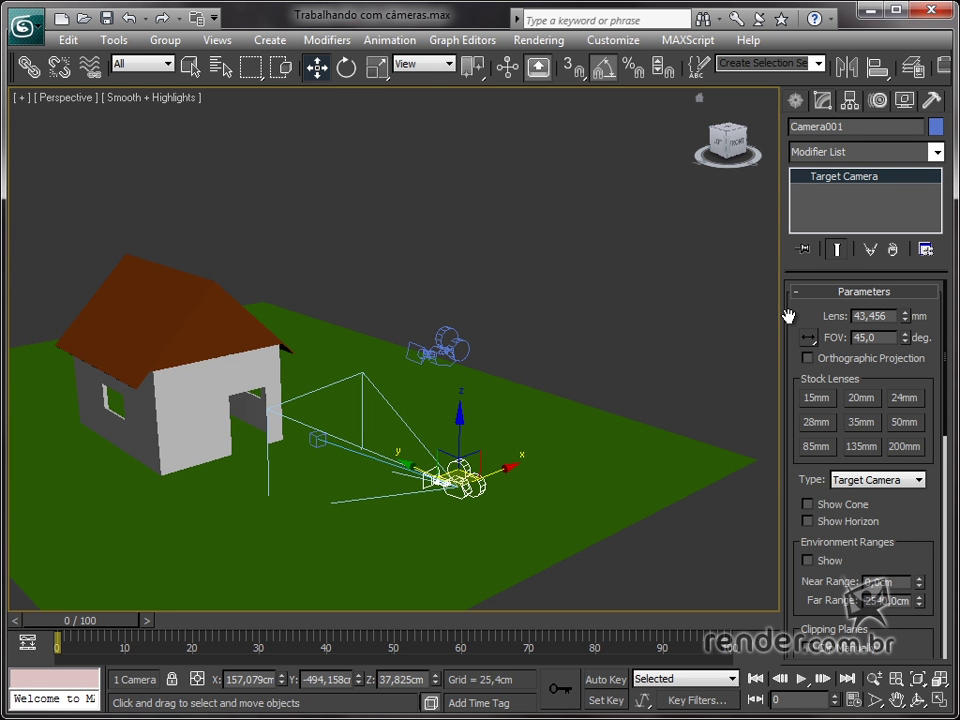
Restore the four-viewport layout and set the lower-left viewport to Camera001.
left_click(936, 705)
middle_click_drag(291, 467, 165, 511)
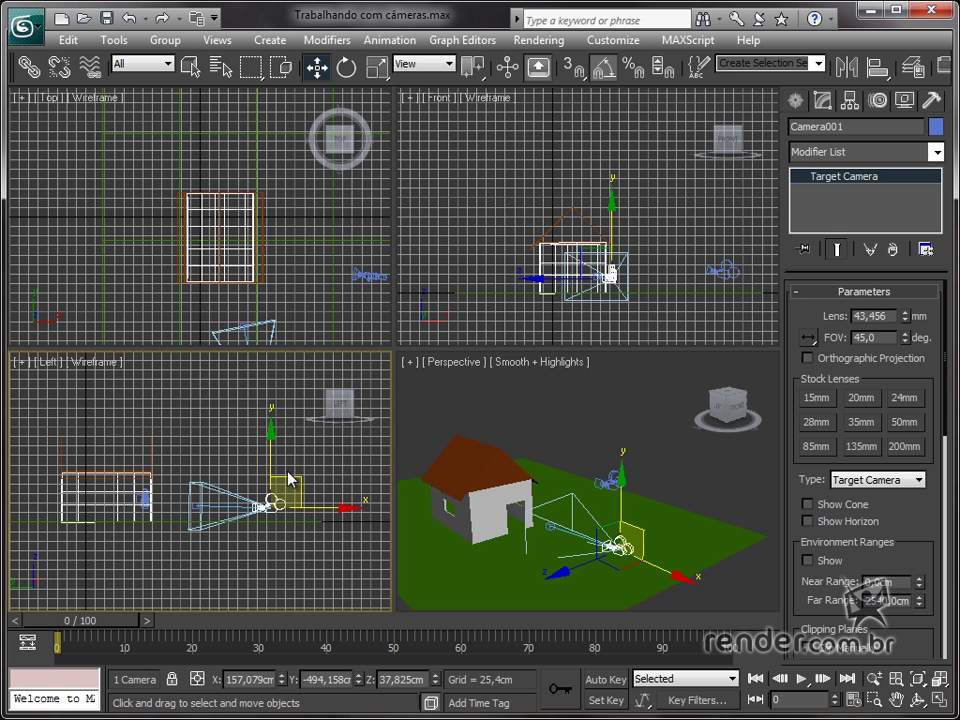
middle_click_drag(288, 478, 264, 468)
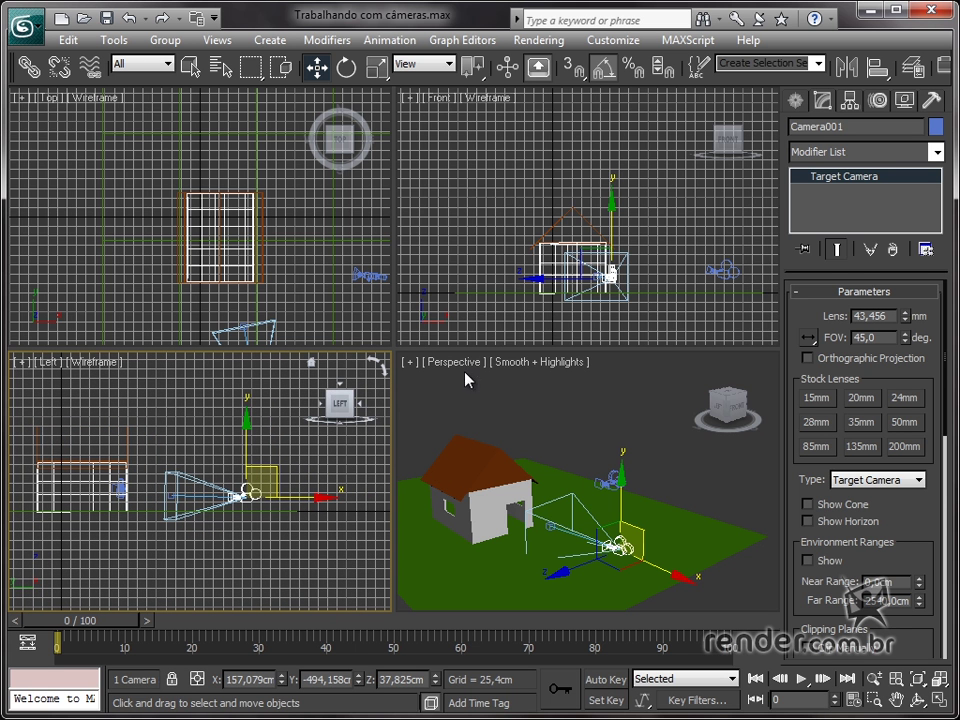
left_click(47, 362)
mouse_move(150, 384)
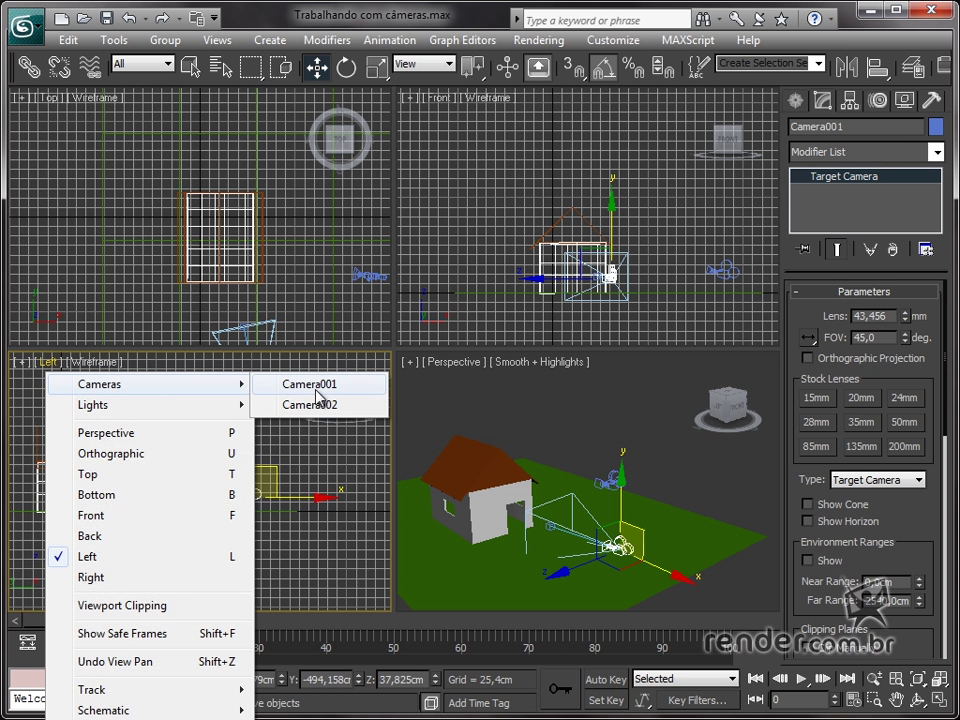
left_click(318, 392)
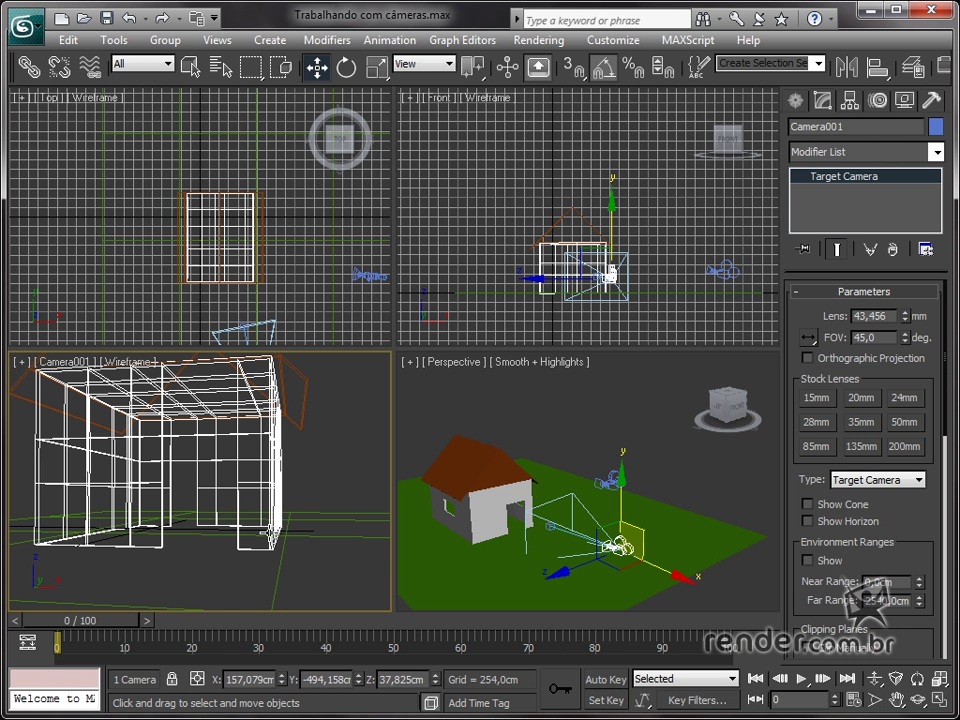
Move Camera001, then dolly it back and truck it so the house sits smaller and lower.
mouse_move(579, 561)
left_mouse_down()
mouse_move(648, 539)
mouse_move(596, 554)
left_mouse_up()
left_click_drag(665, 533, 656, 530)
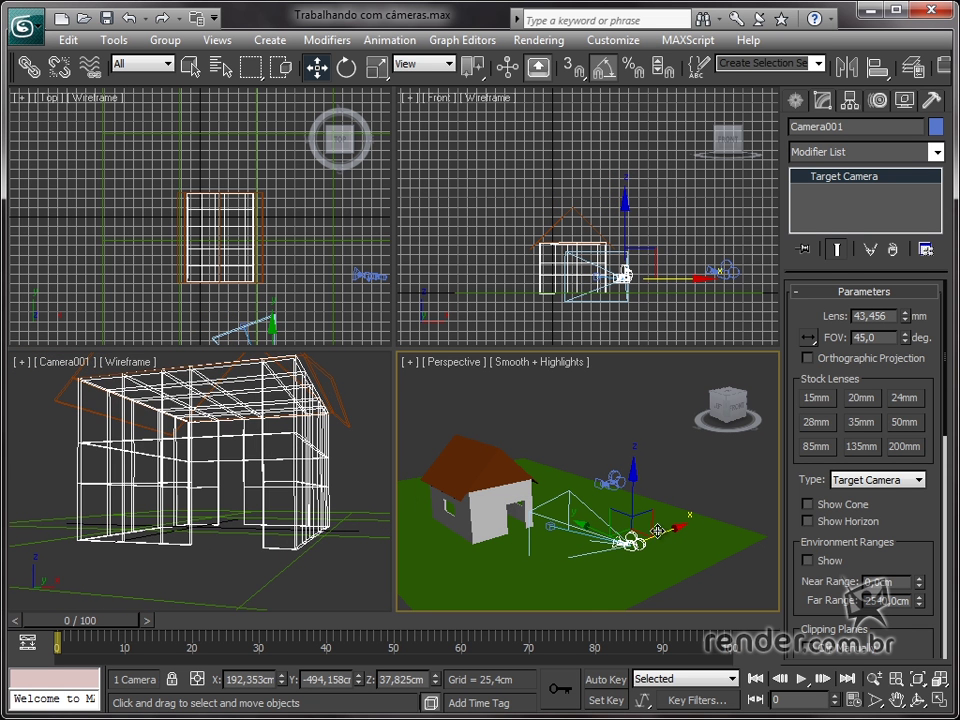
middle_click(270, 452)
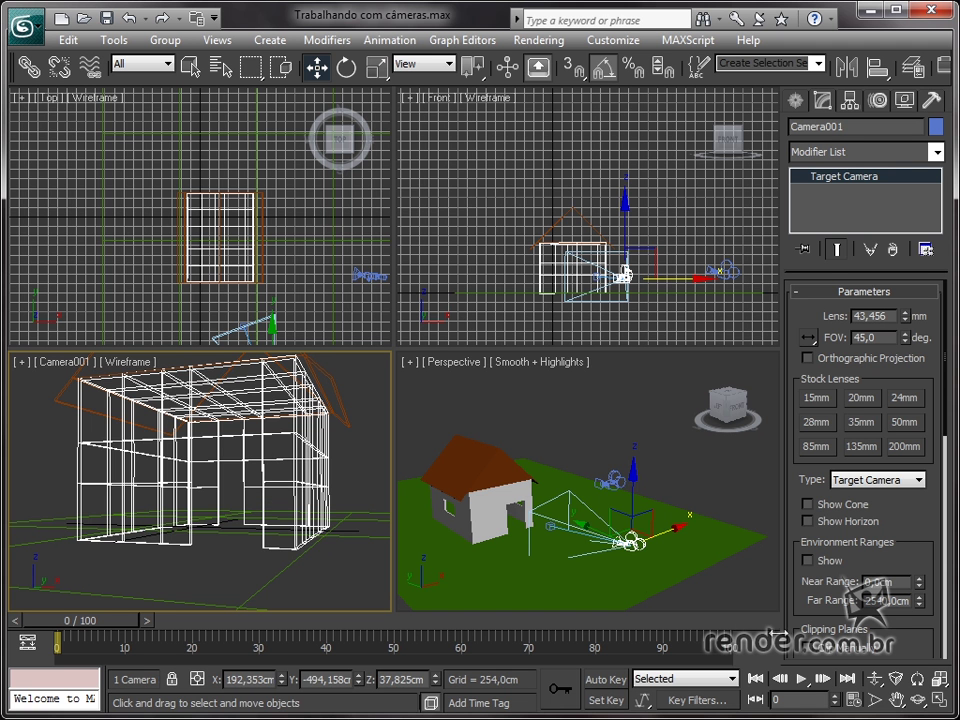
left_click(874, 678)
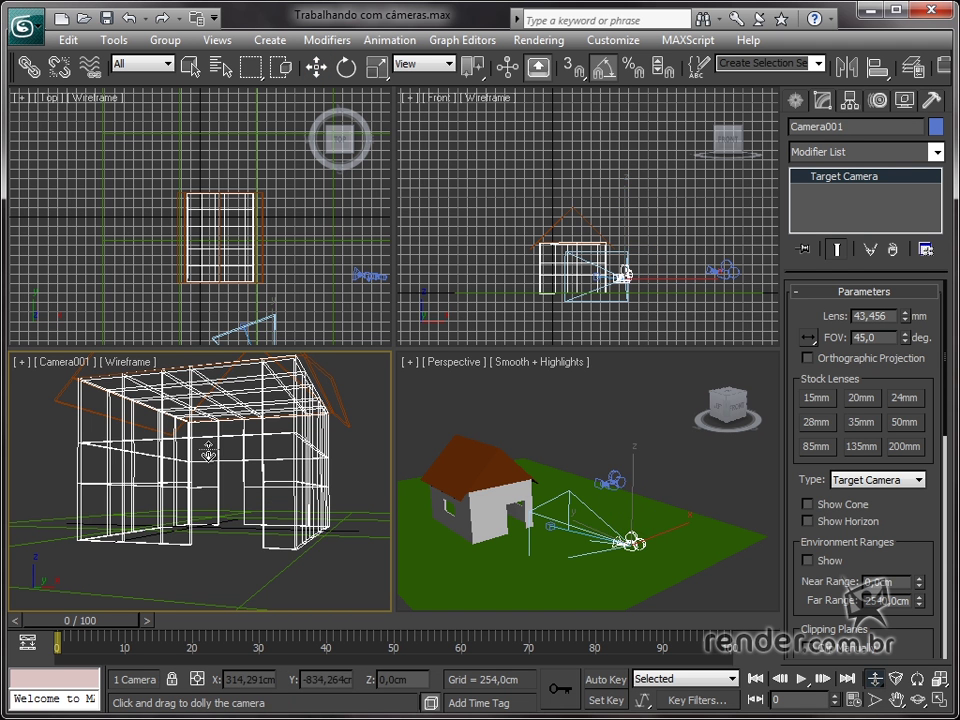
left_click_drag(208, 454, 210, 500)
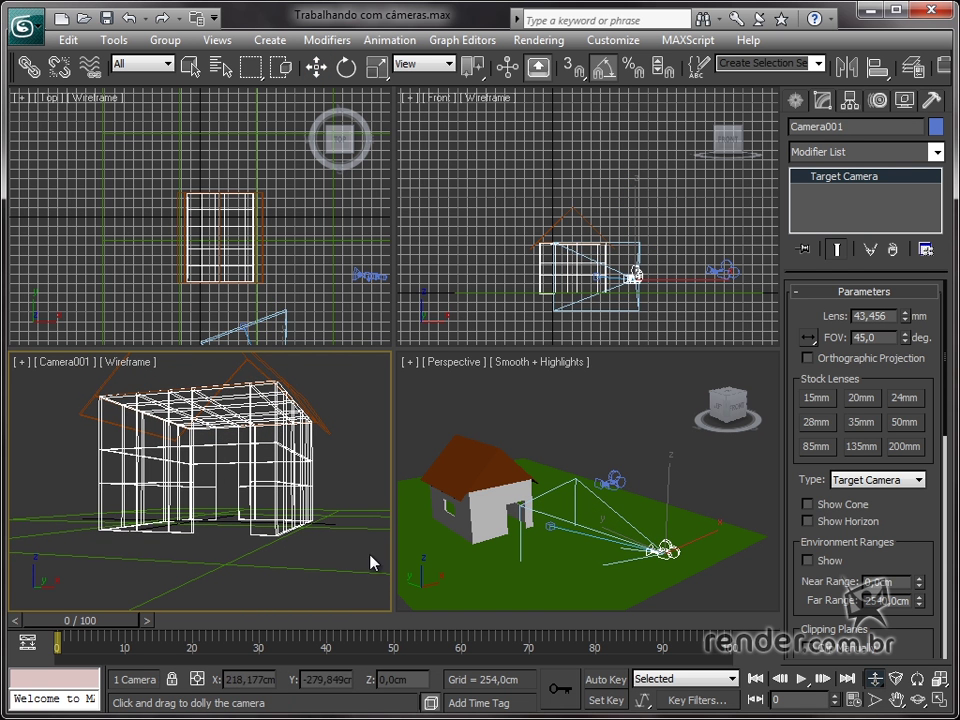
left_click(899, 701)
mouse_move(165, 435)
left_mouse_down()
mouse_move(181, 502)
mouse_move(171, 516)
left_mouse_up()
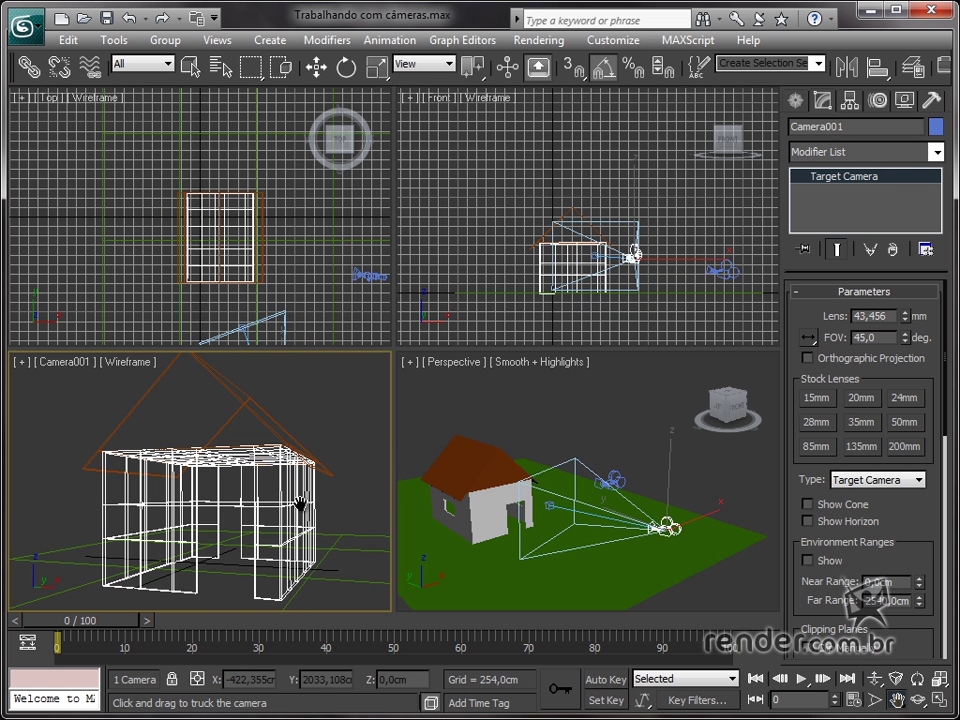
Dolly Camera001 again to fit the roof in, discarding a trial roll to keep the shot level.
left_click(875, 678)
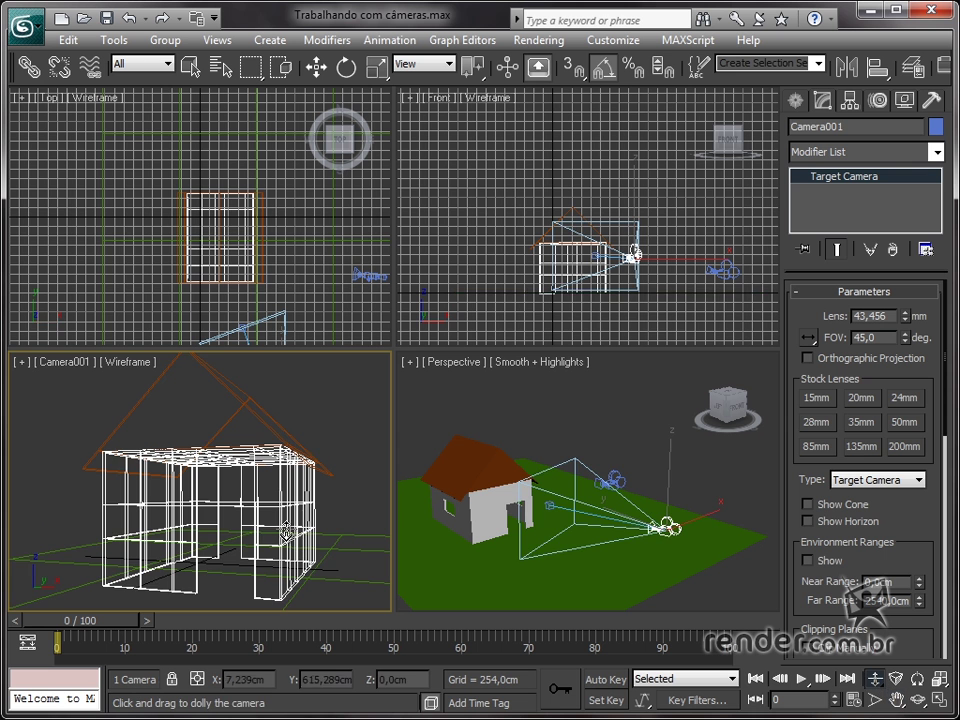
left_click_drag(286, 532, 215, 411)
left_click(918, 678)
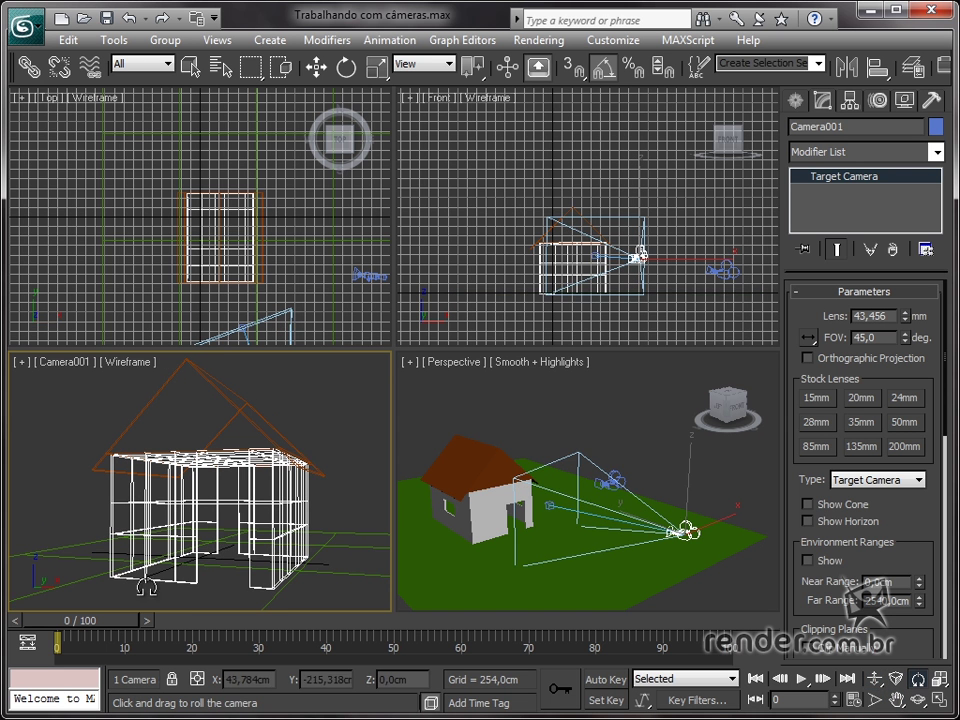
left_click_drag(146, 588, 125, 426)
right_click(201, 518)
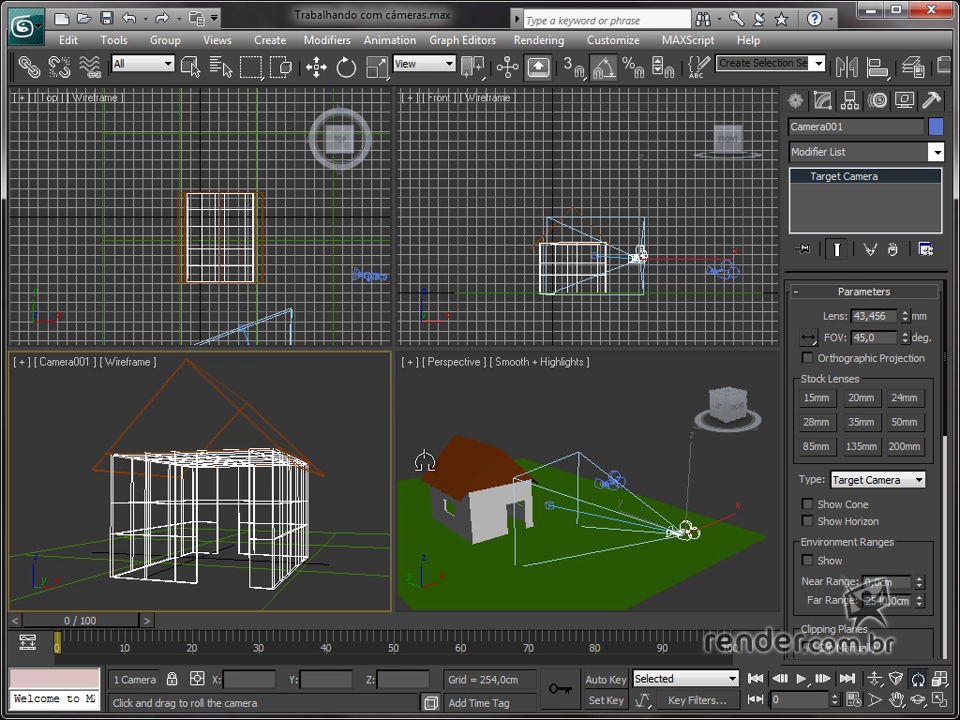
key("w")
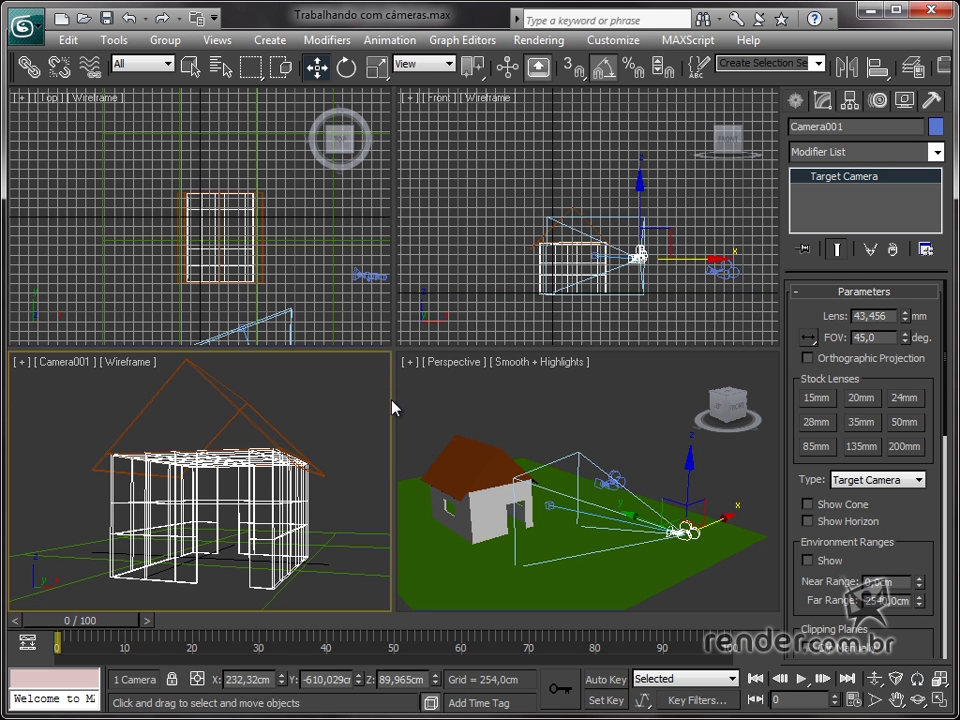
right_click(650, 560)
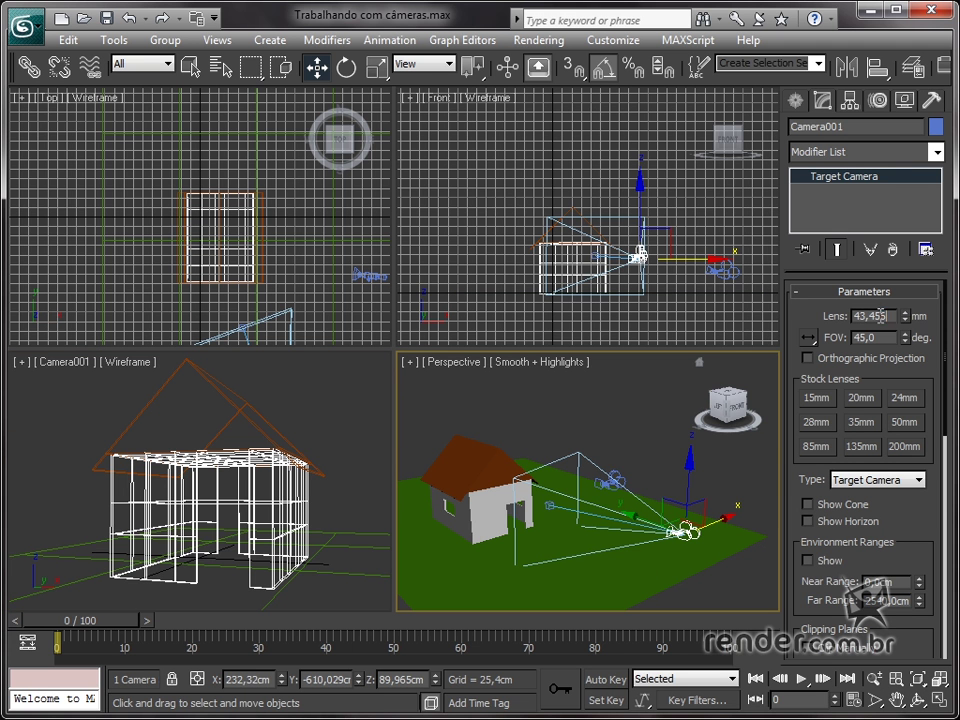
Set Camera001's lens to 46,952 mm and FOV to 41,951°, keeping FOV measured horizontally.
key("Return")
left_click(848, 337)
left_click_drag(908, 318, 907, 316)
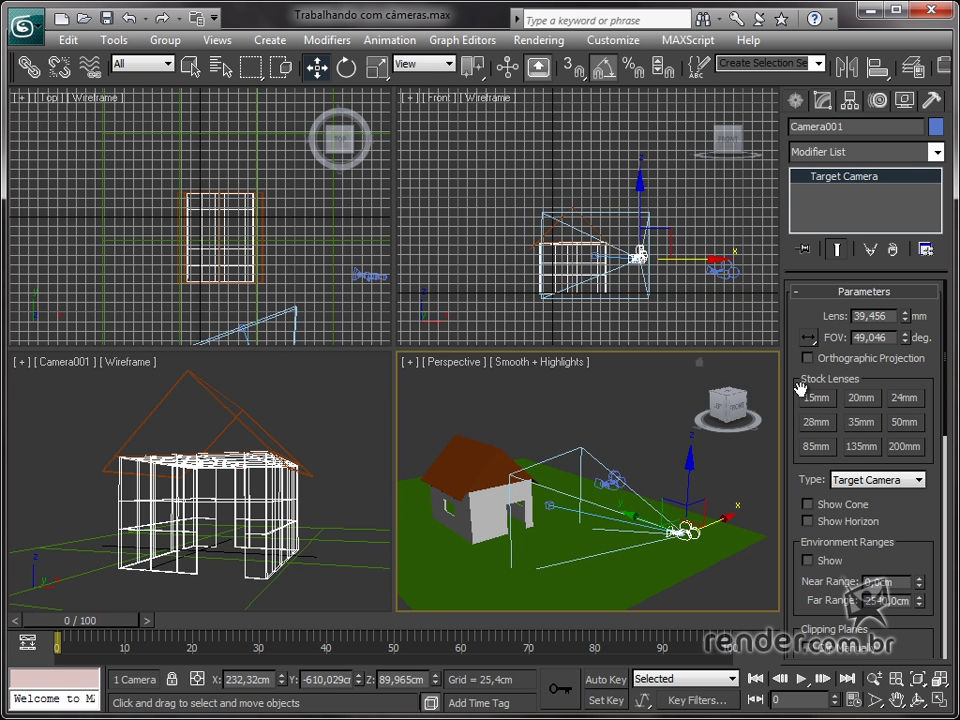
left_click_drag(908, 320, 905, 324)
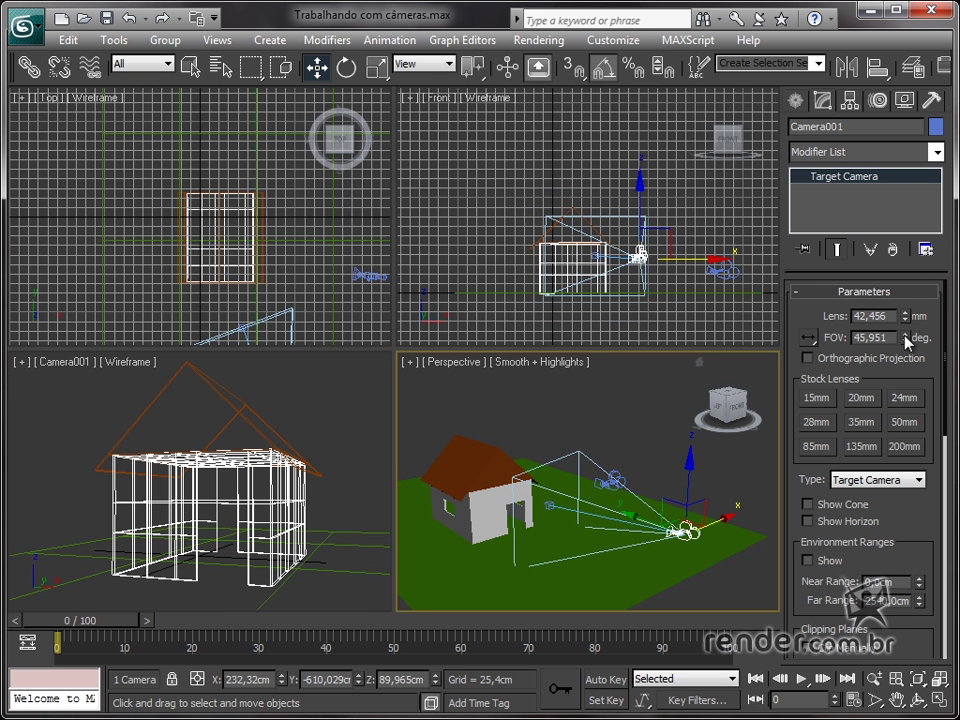
left_click(906, 336)
mouse_move(908, 341)
left_mouse_down()
mouse_move(907, 314)
mouse_move(916, 341)
left_mouse_up()
double_click(852, 337)
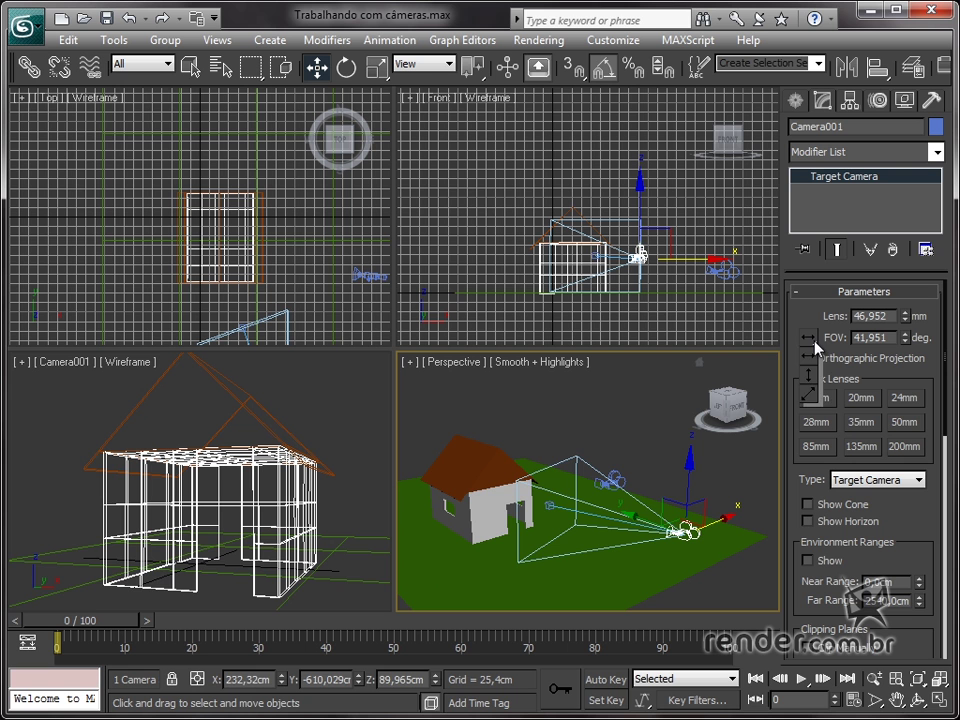
left_click(815, 343)
left_click(815, 344)
left_click_drag(921, 337, 929, 318)
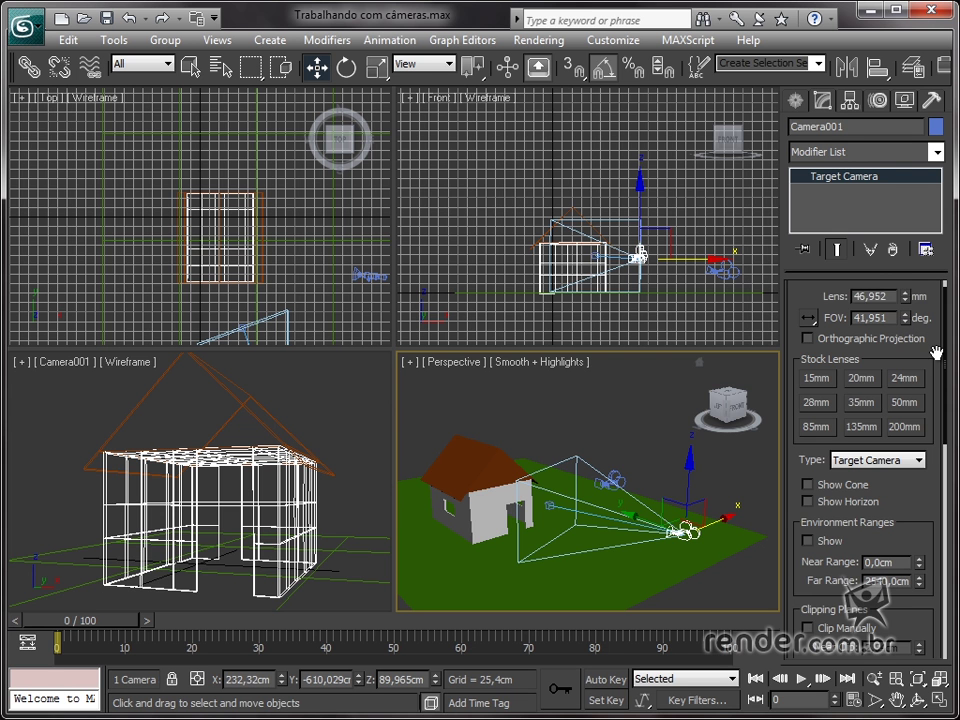
Compare stock lenses from 15mm to 200mm, settling on 24mm (73,74° FOV).
left_click_drag(936, 352, 936, 326)
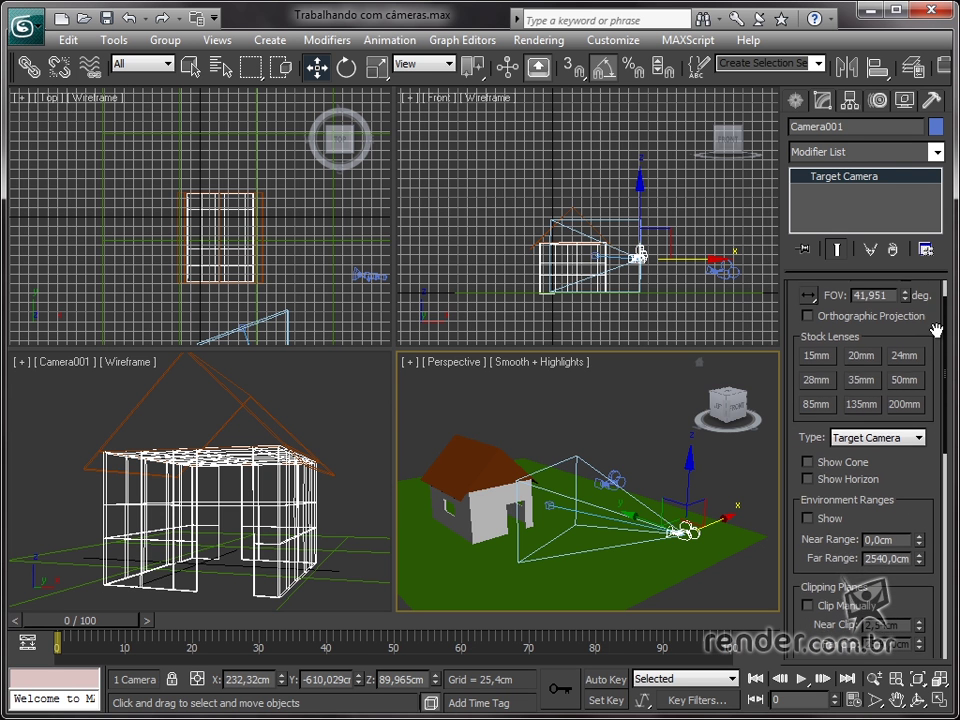
left_click(827, 356)
left_click(864, 356)
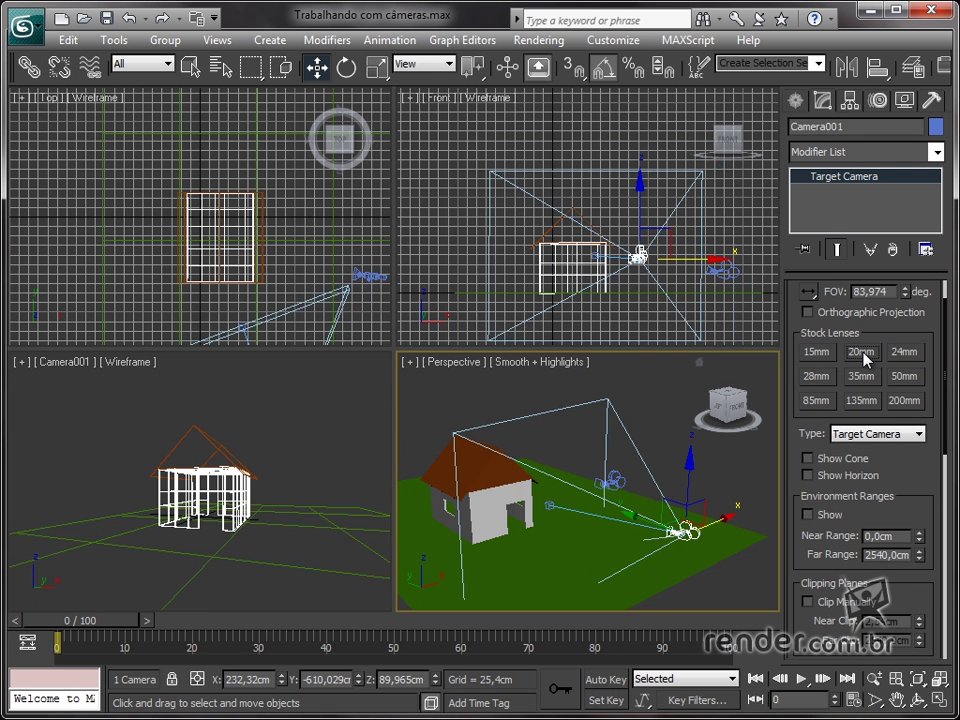
left_click(904, 354)
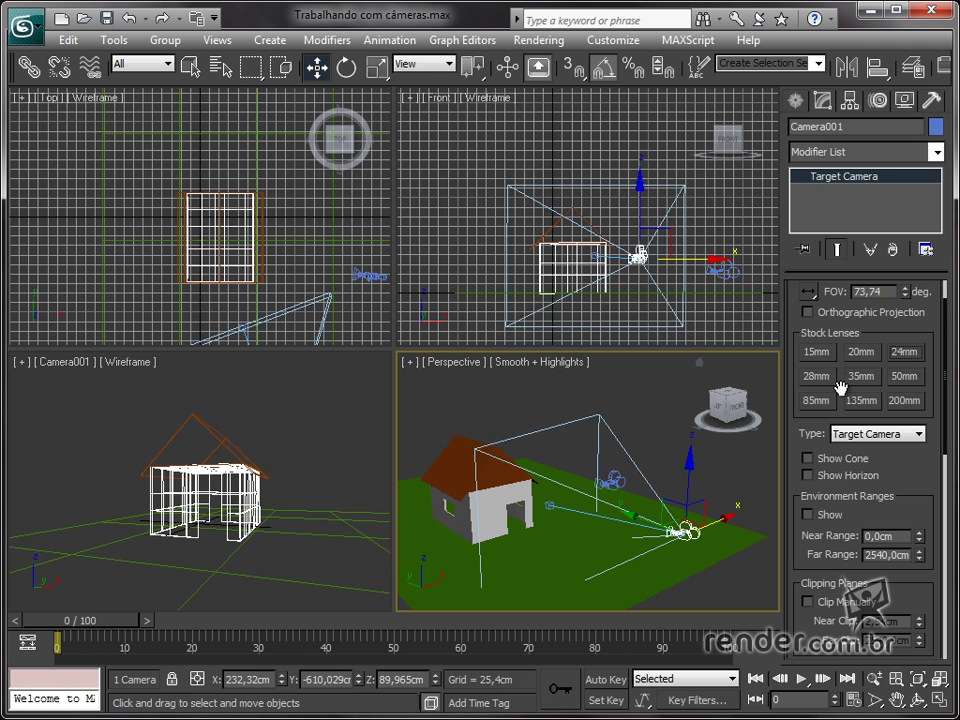
left_click(824, 388)
left_click(861, 376)
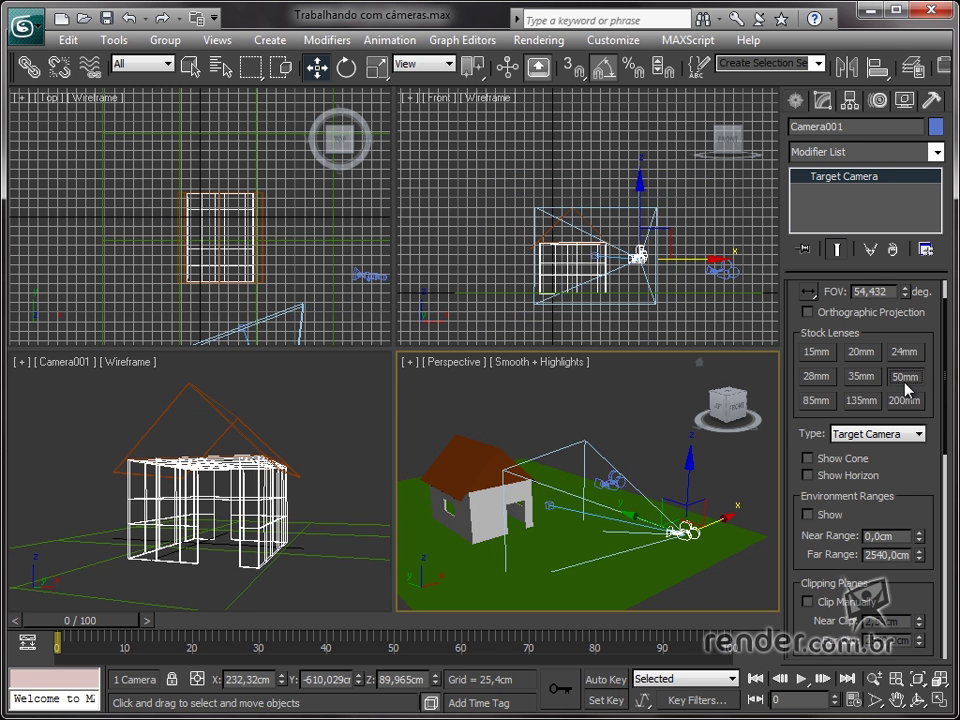
left_click(904, 376)
left_click(904, 400)
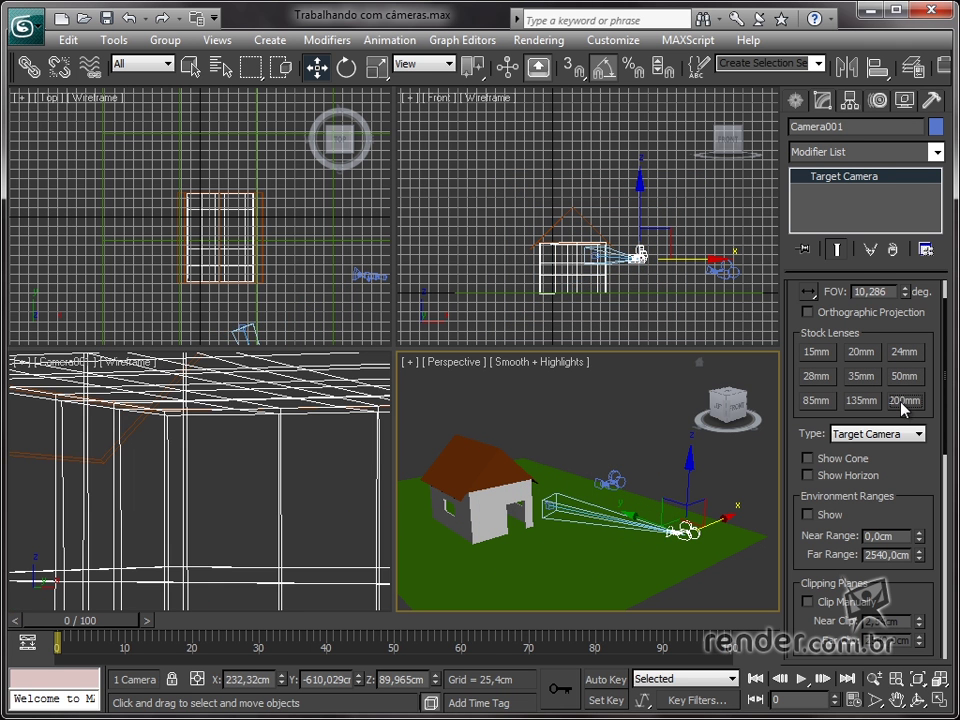
left_click(817, 353)
left_click(860, 353)
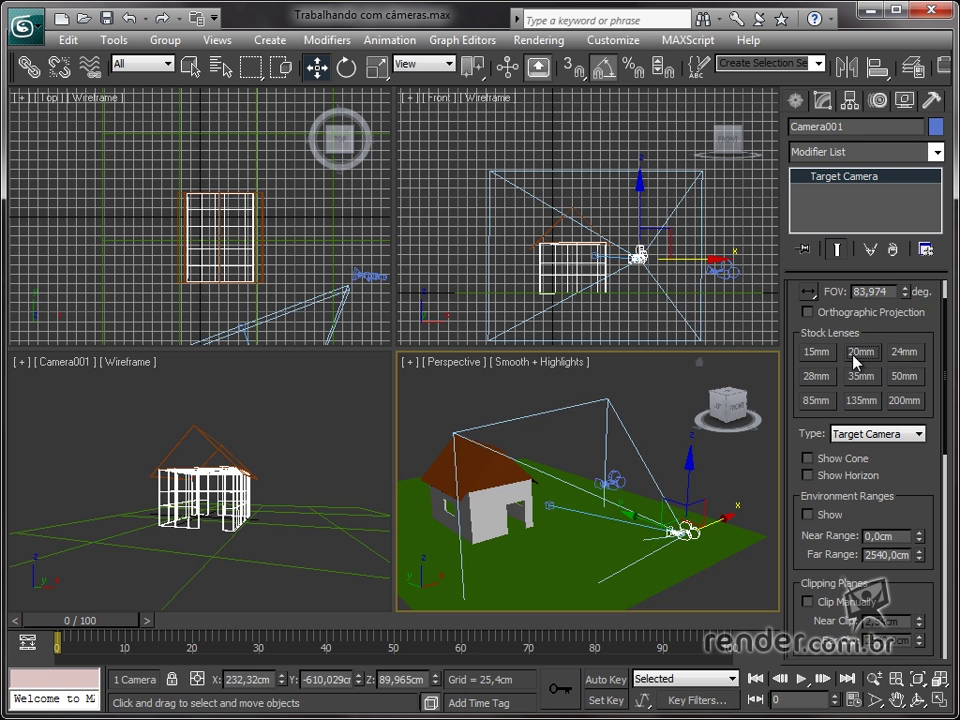
left_click(903, 353)
Switch Camera001's type to Free Camera, then back to Target Camera.
left_click(885, 434)
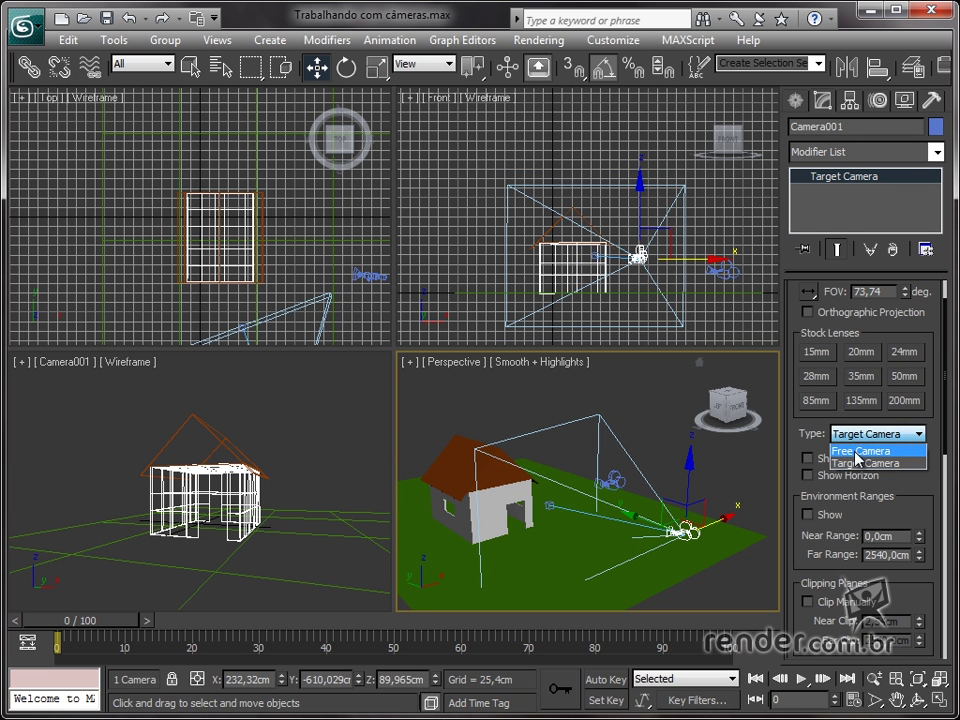
left_click(856, 453)
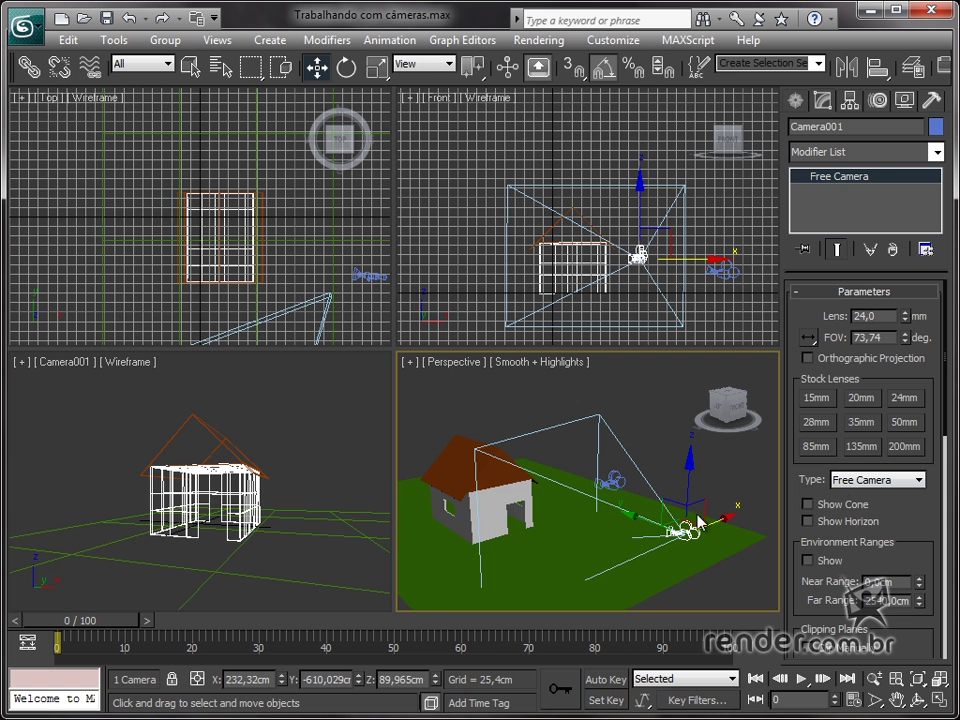
left_click(851, 486)
left_click(845, 507)
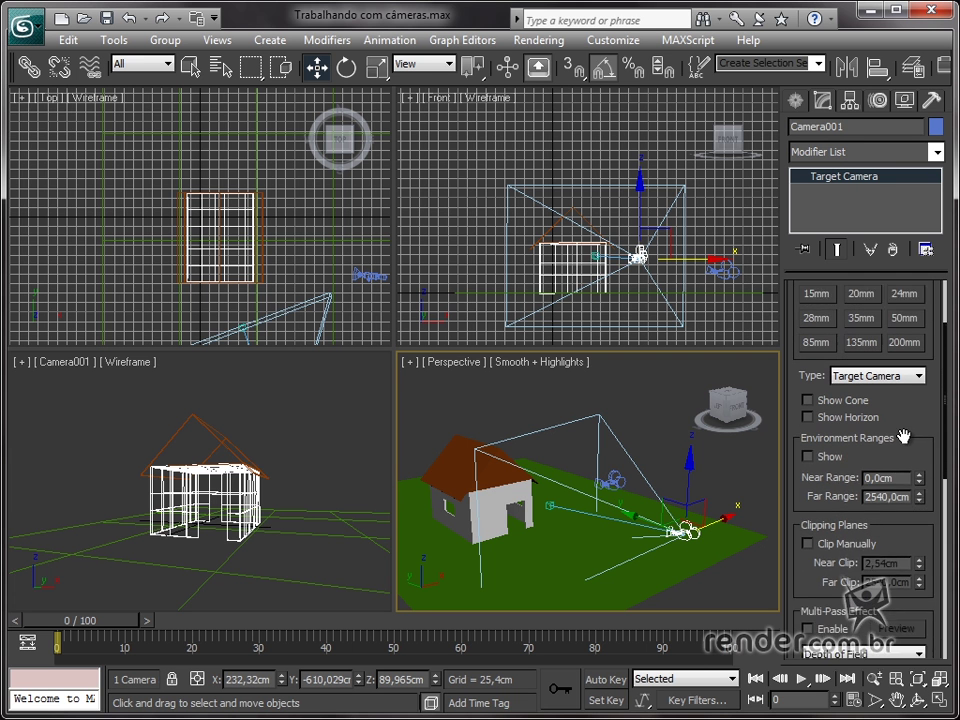
Tick Show for Camera001's environment ranges and set Far Range to 1197,61 cm, Near Range 0,0 cm.
scroll(904, 433, "down", 3)
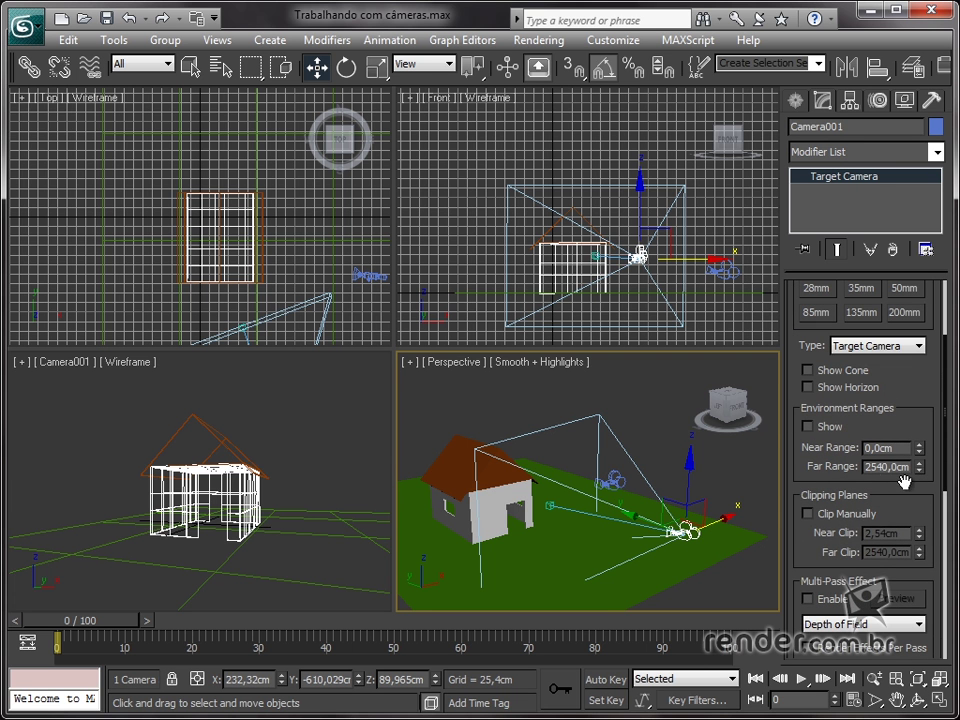
left_click(808, 427)
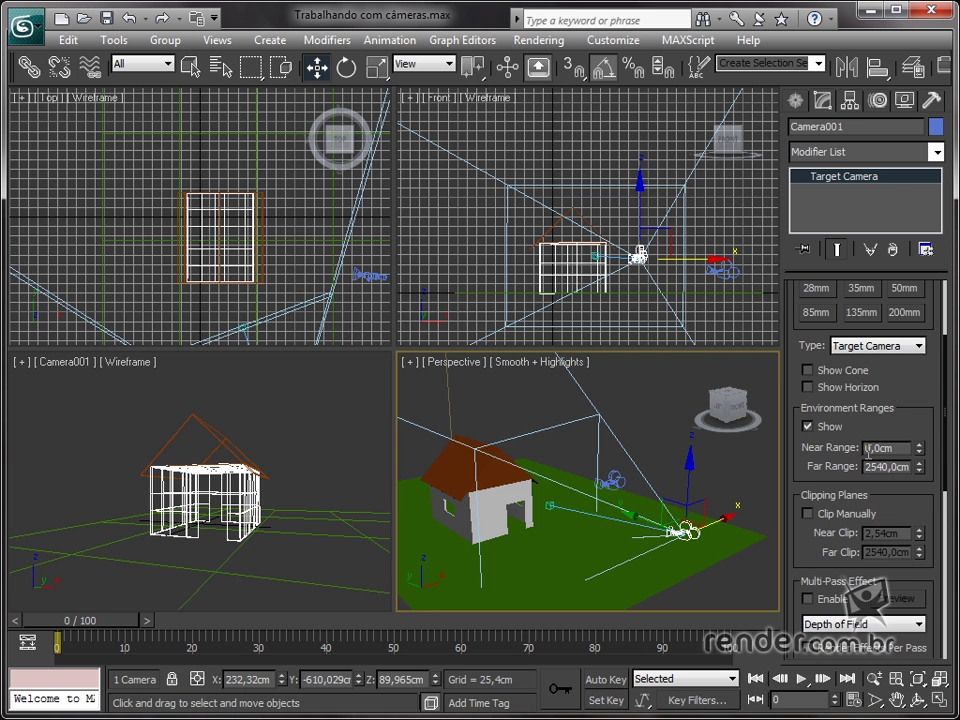
middle_click_drag(620, 490, 574, 513, "alt")
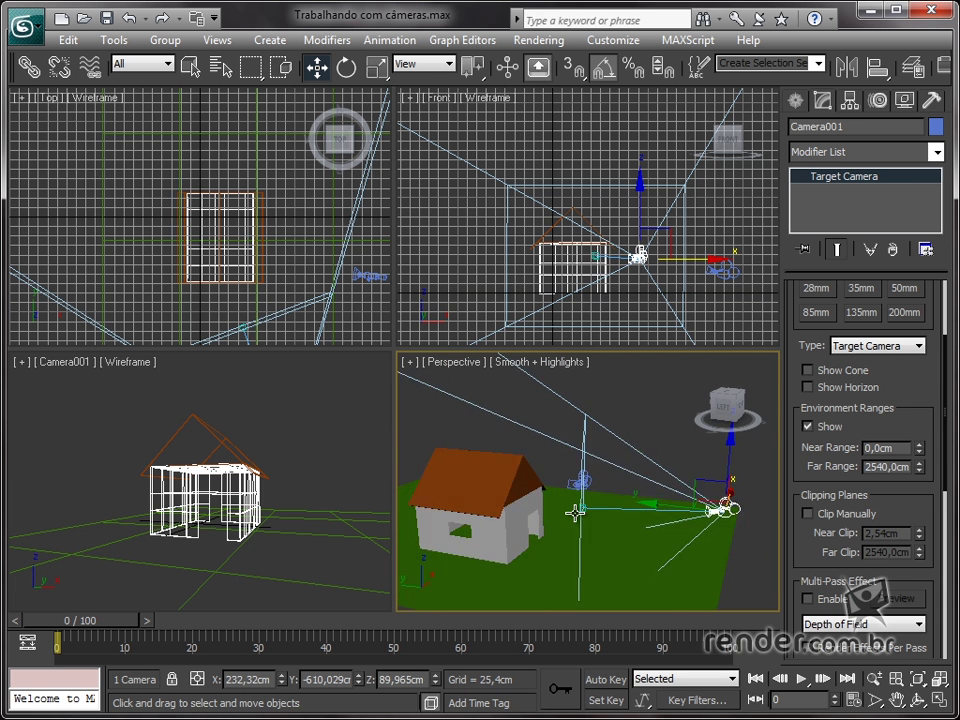
scroll(574, 513, "down", 3)
middle_click_drag(613, 480, 778, 452, "alt")
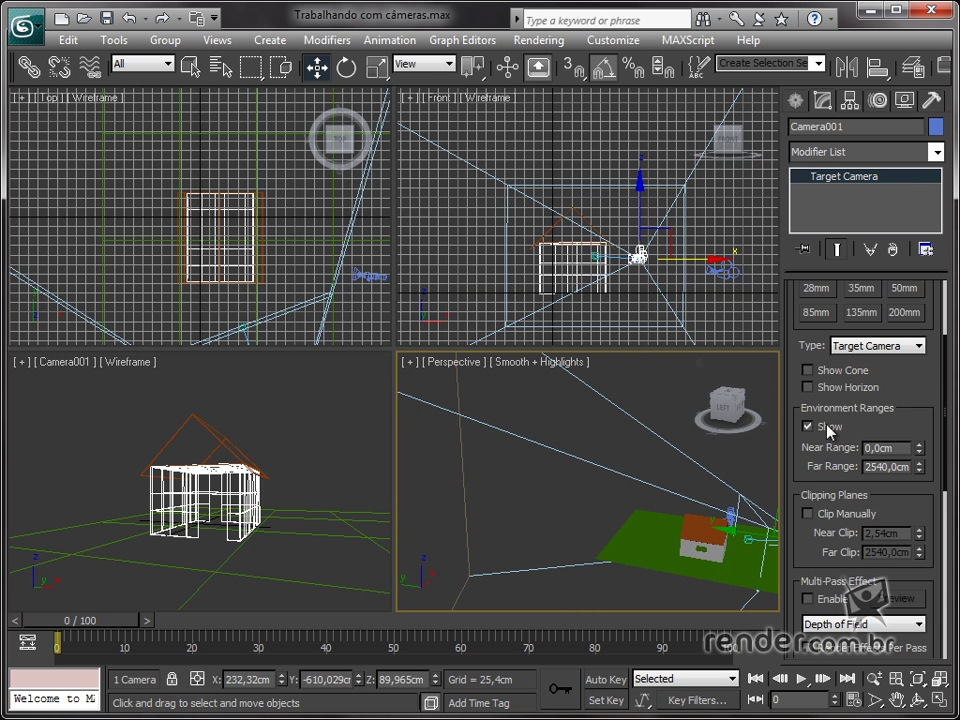
scroll(673, 540, "down", 3)
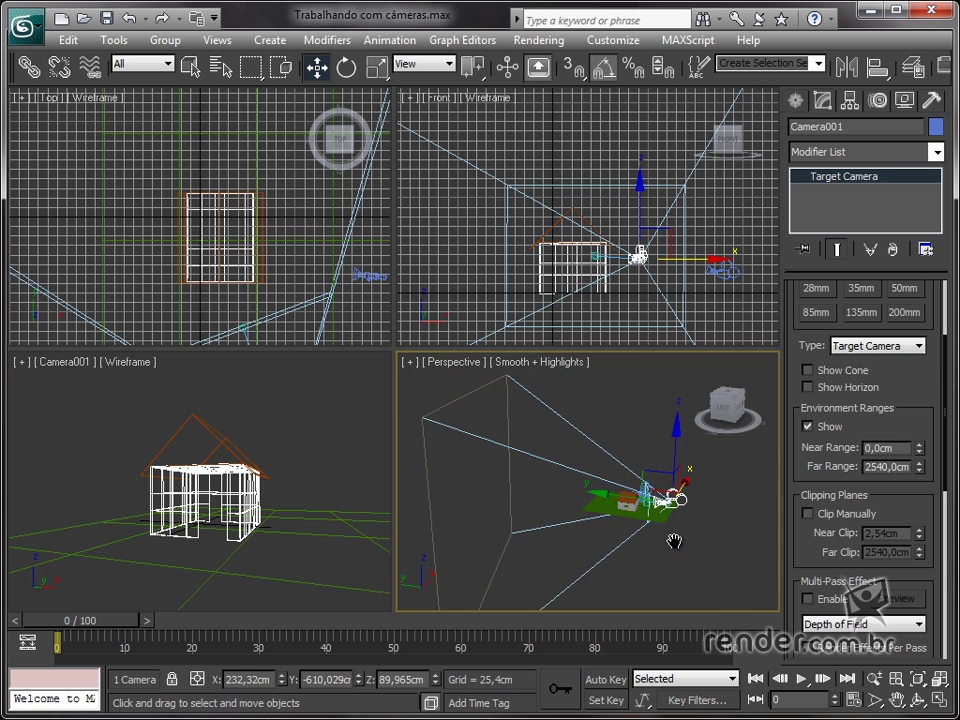
middle_click_drag(666, 545, 694, 541, "alt")
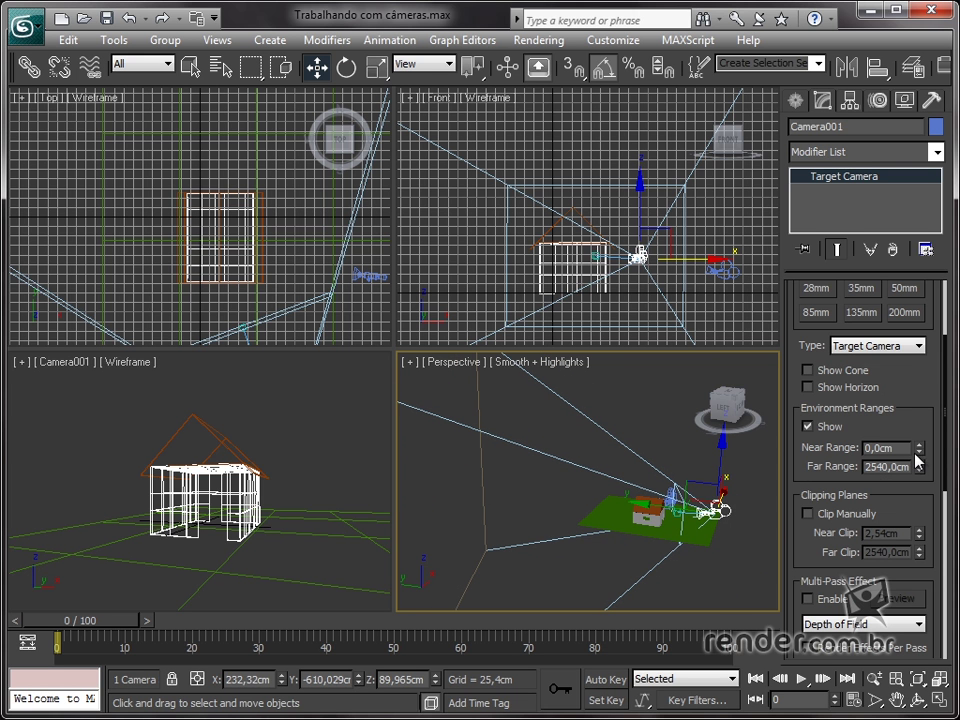
mouse_move(919, 448)
left_mouse_down()
mouse_move(922, 478)
mouse_move(904, 525)
left_mouse_up()
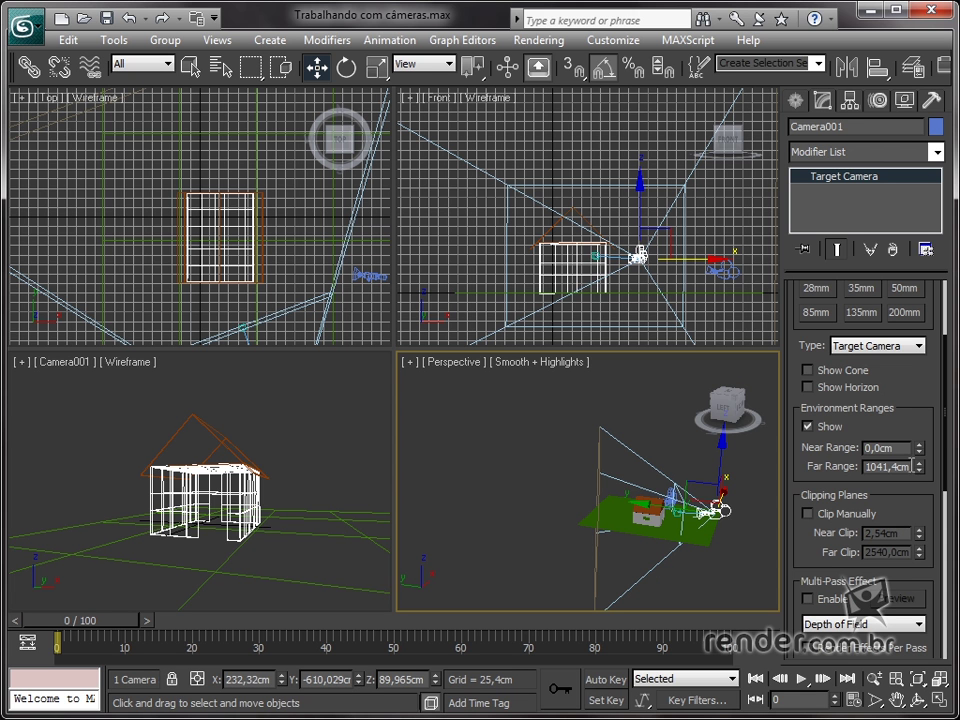
mouse_move(920, 470)
left_mouse_down()
mouse_move(926, 484)
mouse_move(926, 449)
mouse_move(844, 157)
mouse_move(826, 523)
left_mouse_up()
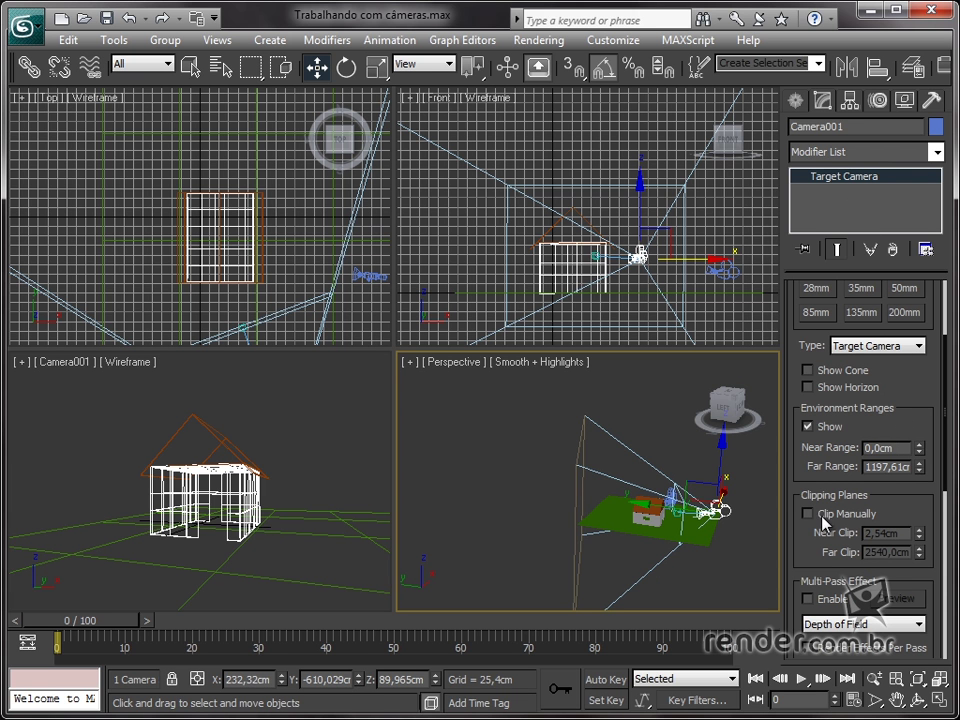
Turn on Clip Manually for Camera001, with Near Clip 213,587 cm and Far Clip 1562,1 cm.
left_click(805, 514)
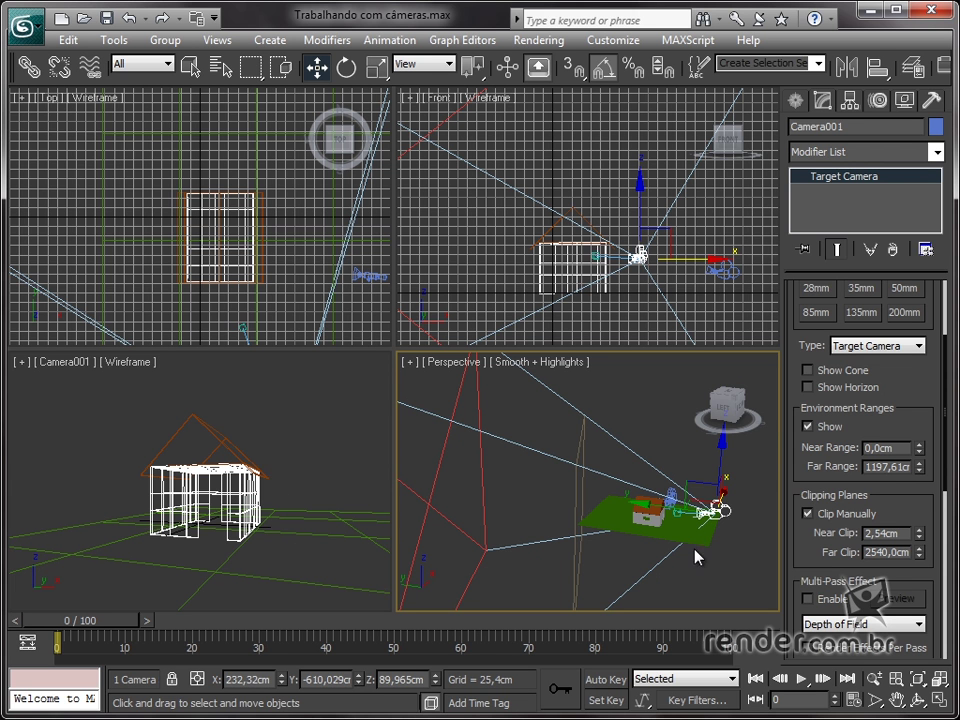
mouse_move(919, 536)
left_mouse_down()
mouse_move(922, 578)
mouse_move(940, 462)
left_mouse_up()
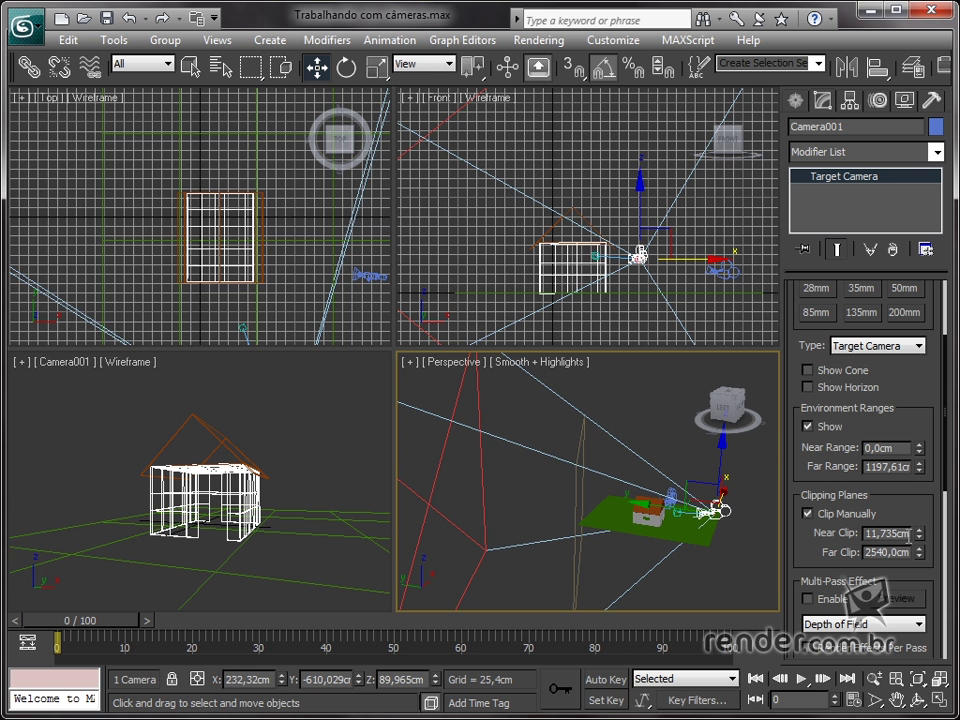
mouse_move(920, 543)
left_mouse_down()
mouse_move(920, 500)
mouse_move(757, 47)
mouse_move(739, 100)
left_mouse_up()
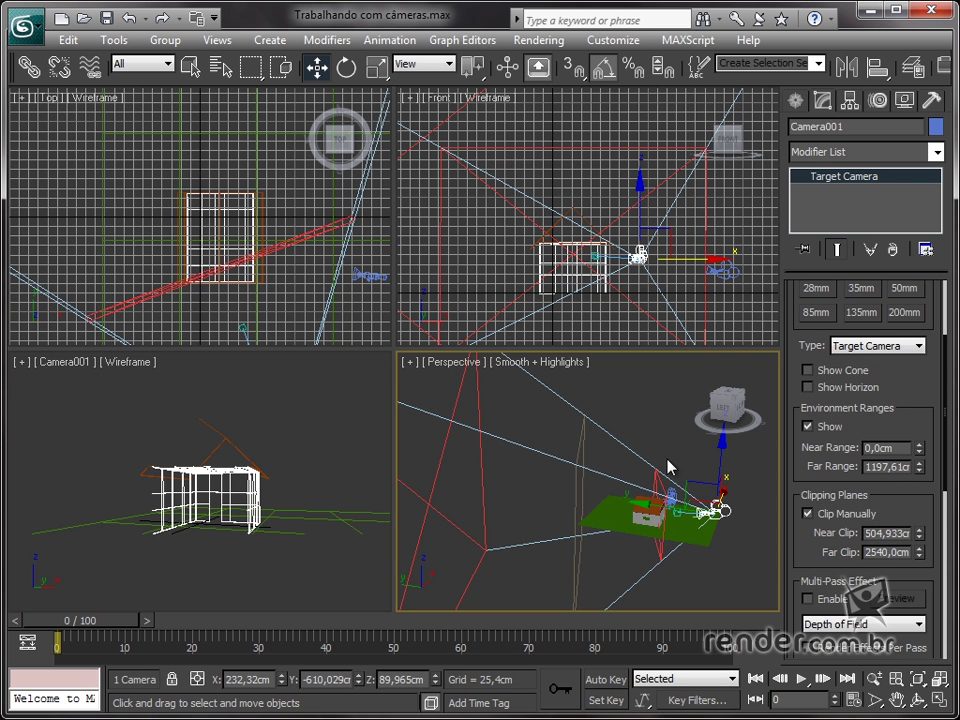
left_click_drag(920, 562, 948, 628)
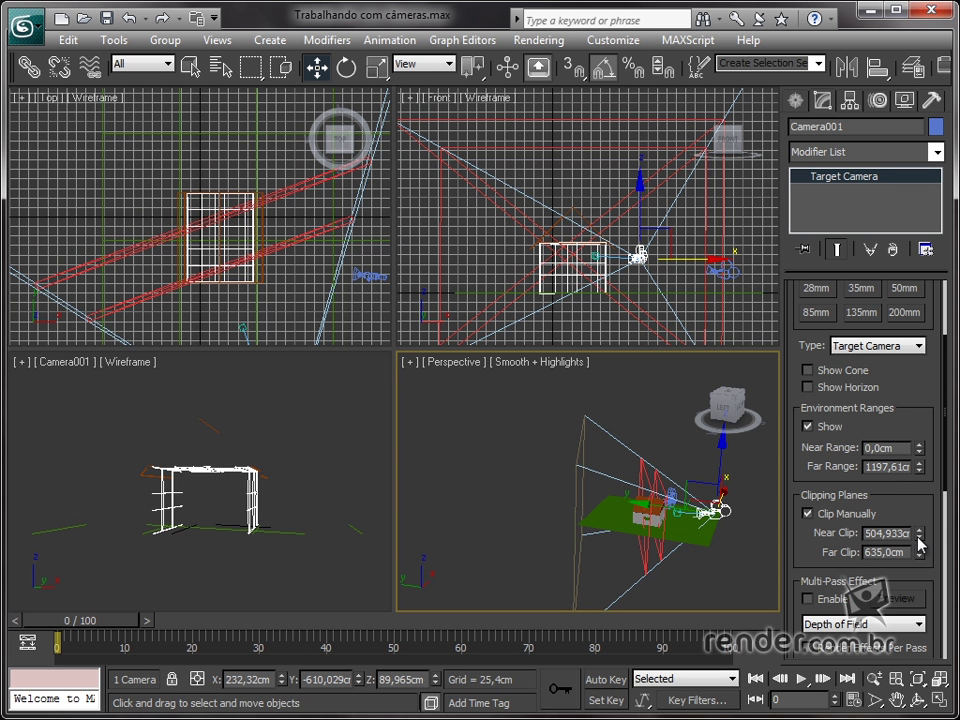
left_click_drag(920, 543, 920, 597)
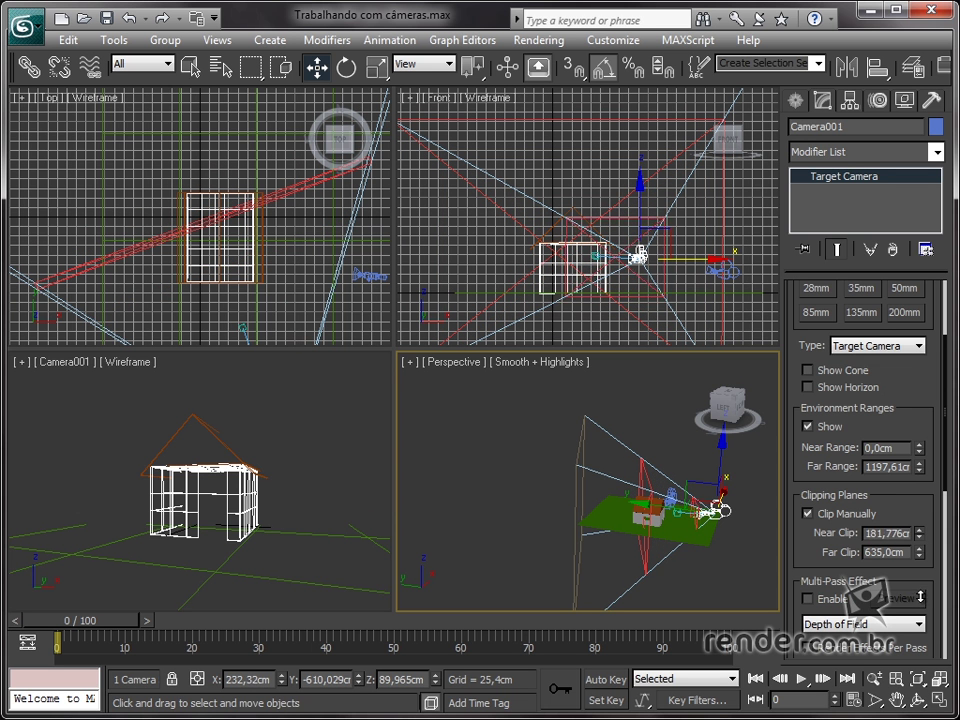
left_click_drag(918, 533, 906, 410)
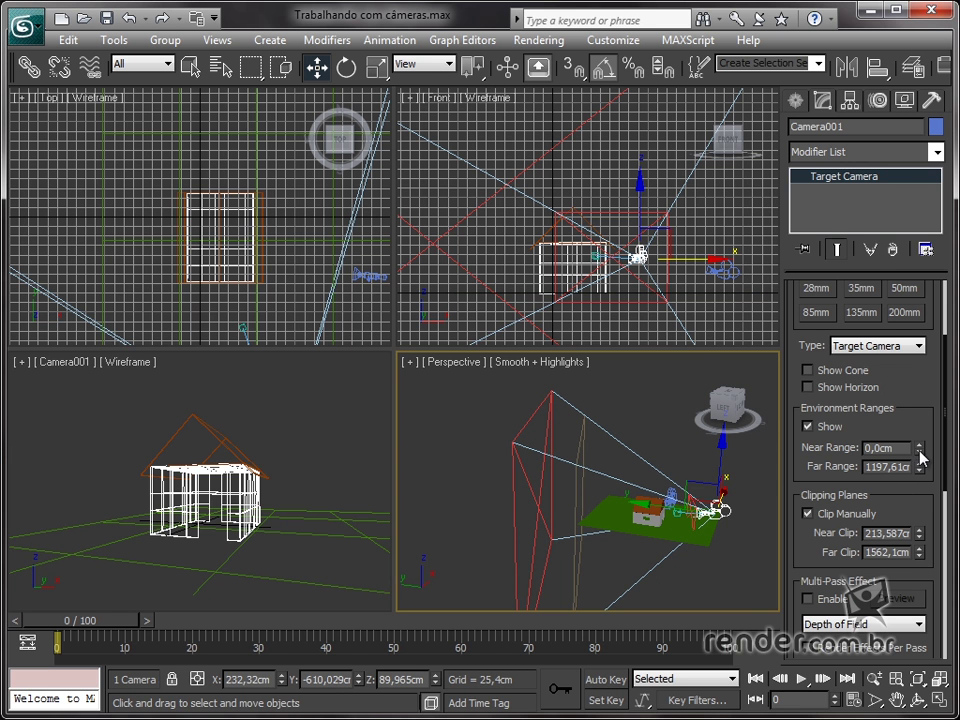
Set Camera001's Near Range to 253,873 cm, keeping Far Range at 1197,61 cm.
mouse_move(919, 446)
left_mouse_down()
mouse_move(880, 275)
mouse_move(901, 13)
left_mouse_up()
left_click_drag(656, 495, 653, 337)
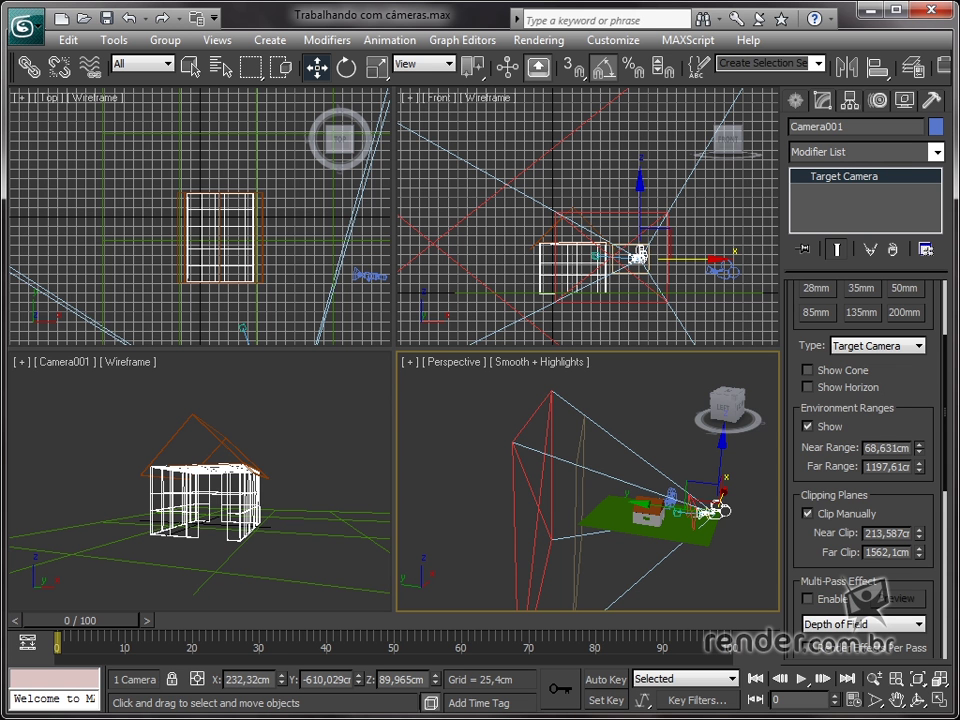
left_click_drag(369, 388, 517, 384)
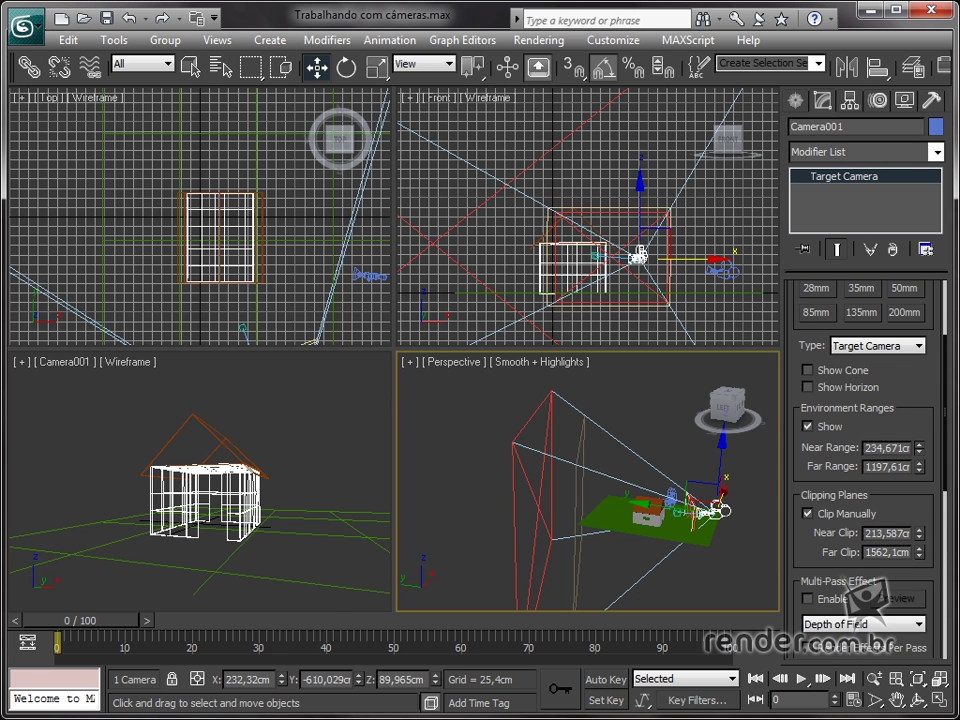
mouse_move(516, 384)
left_mouse_down()
mouse_move(847, 418)
mouse_move(512, 507)
mouse_move(512, 515)
left_mouse_up()
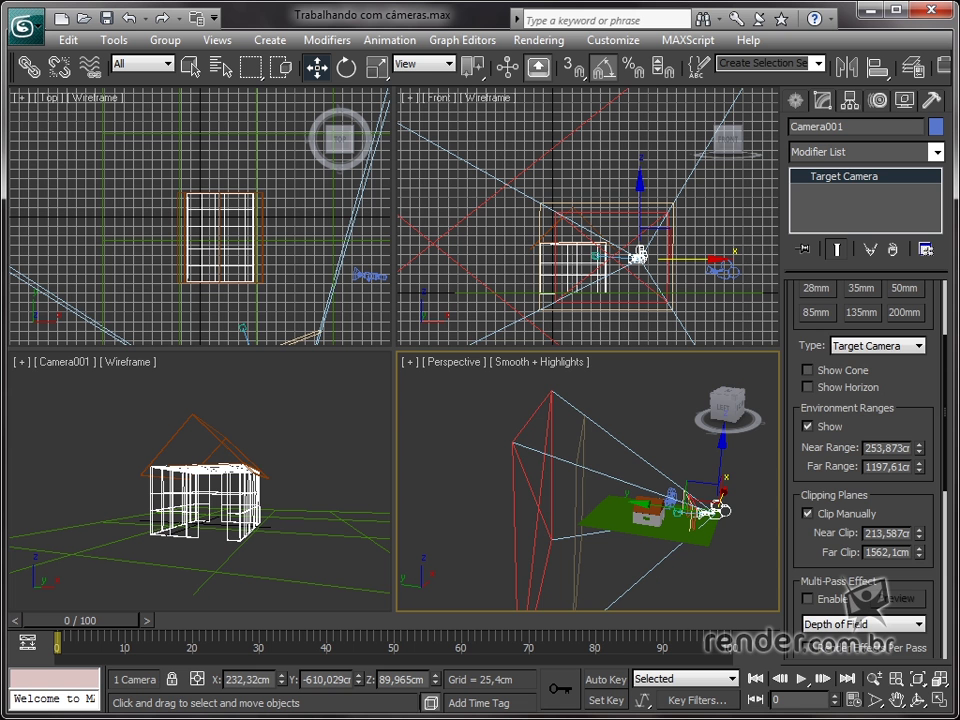
mouse_move(609, 617)
middle_mouse_down("alt")
mouse_move(636, 540)
mouse_move(628, 531)
middle_mouse_up("alt")
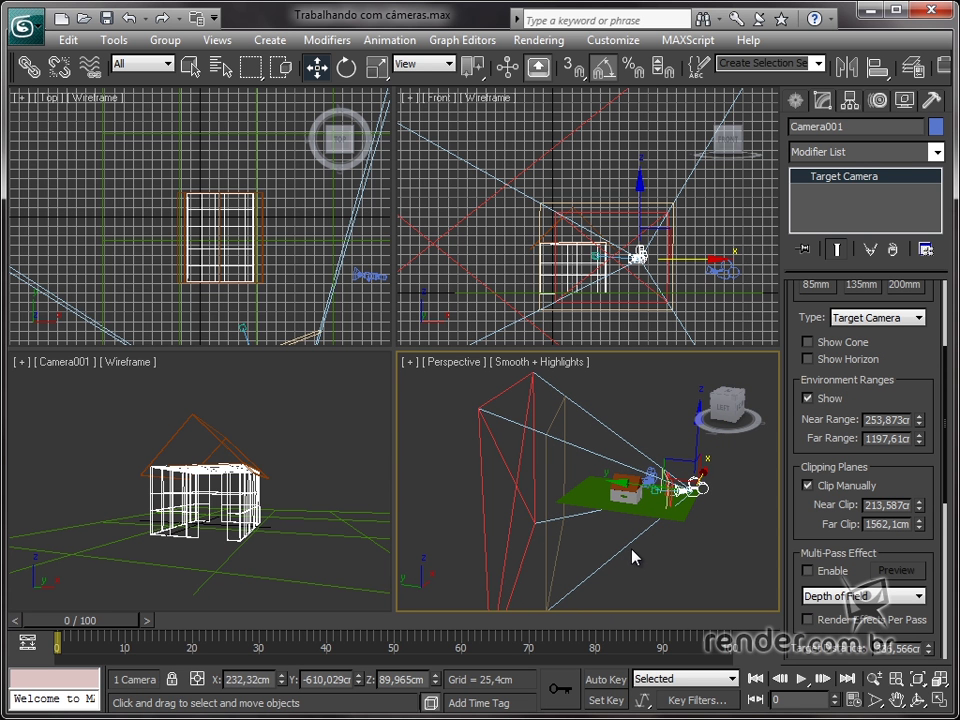